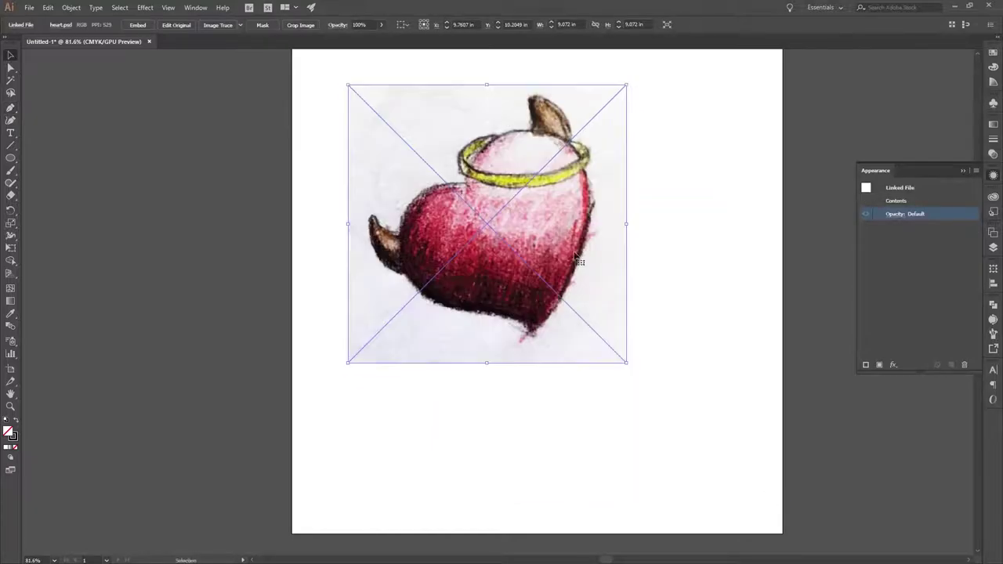
Lower the linked sketch's opacity to 39%.
click(896, 213)
drag(893, 249, 866, 249)
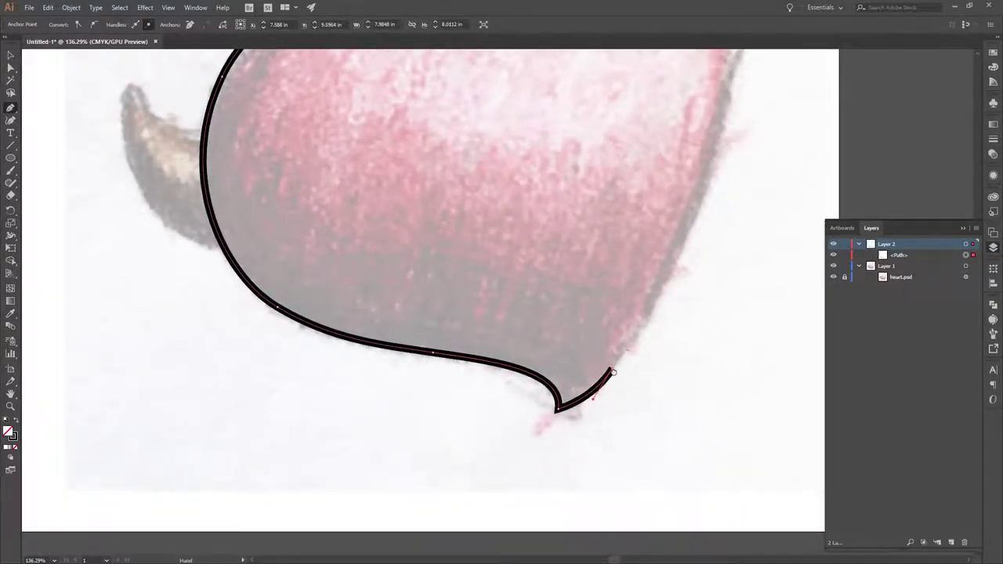
scroll(604, 231, up, 4)
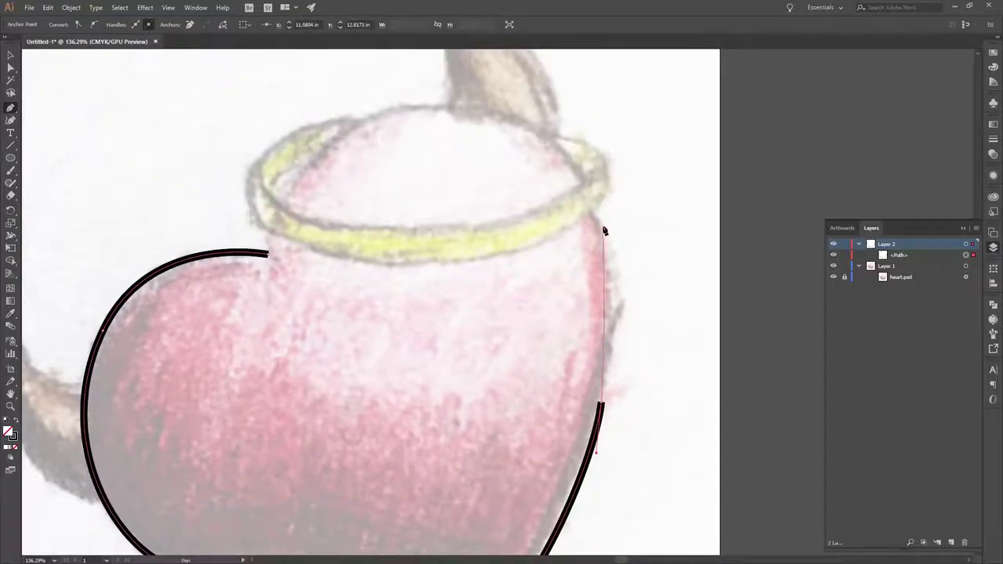
Close the traced heart outline at its top dip and select the finished heart.
click(268, 253)
key(v)
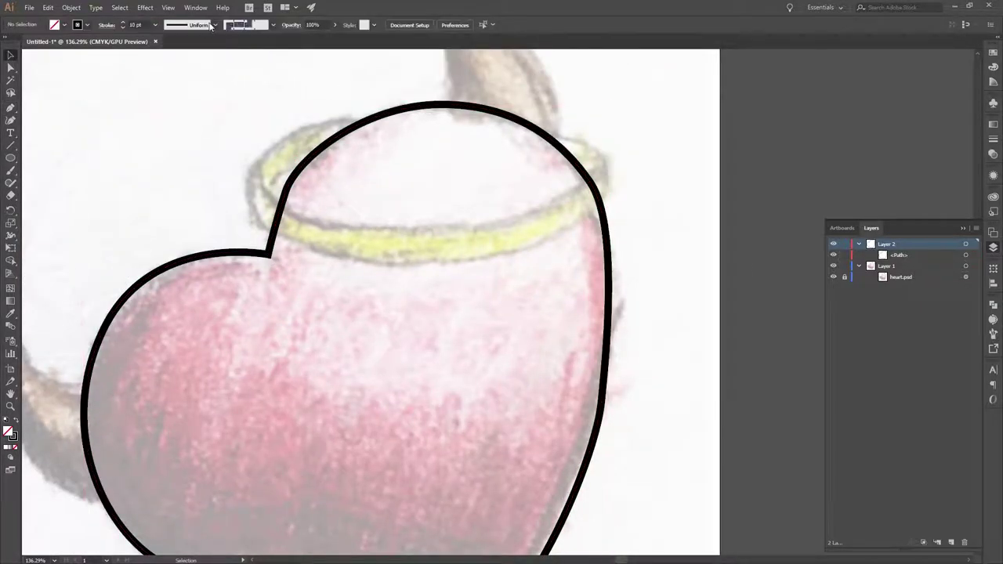
click(322, 153)
scroll(321, 154, down, 3)
scroll(376, 173, up, 4)
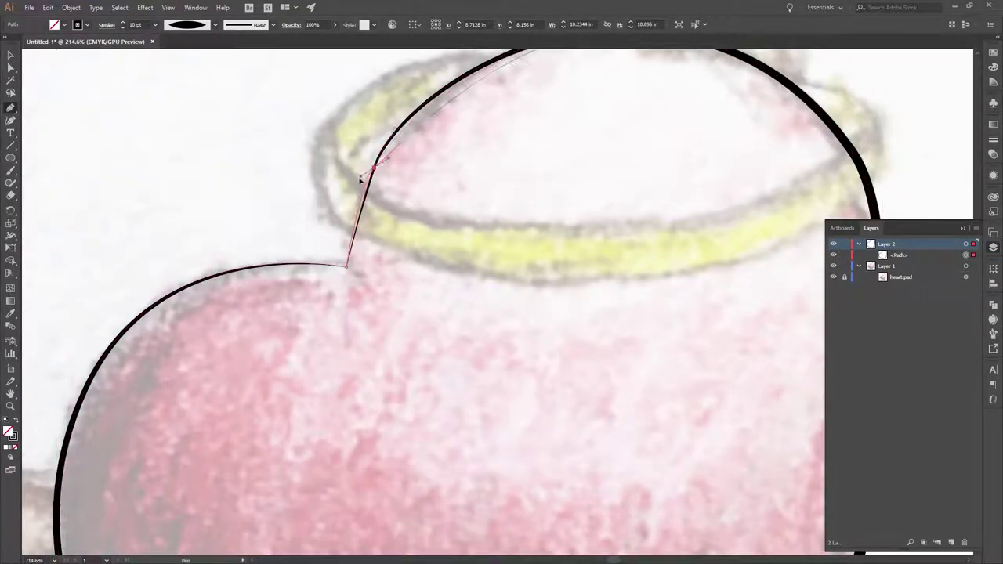
scroll(613, 168, down, 3)
scroll(694, 192, down, 2)
scroll(625, 331, down, 3)
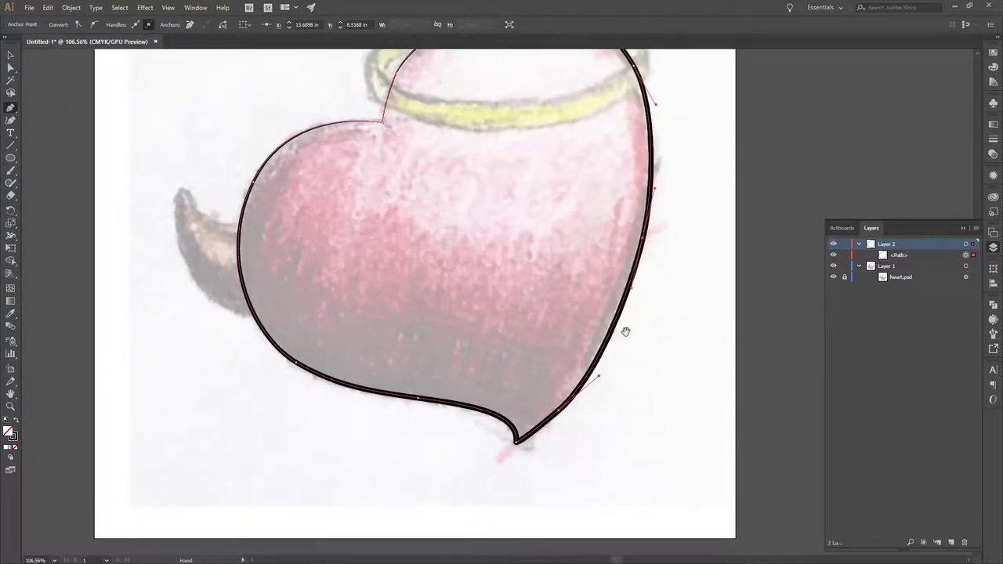
drag(625, 331, 608, 257)
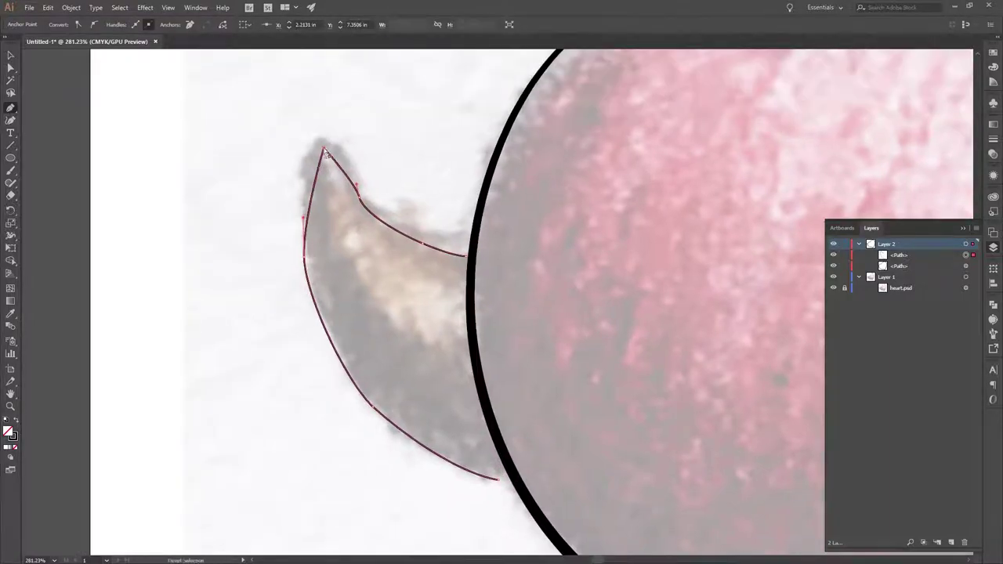
Close the traced top horn path and stop drawing.
alt+scroll(368, 219, up, 3)
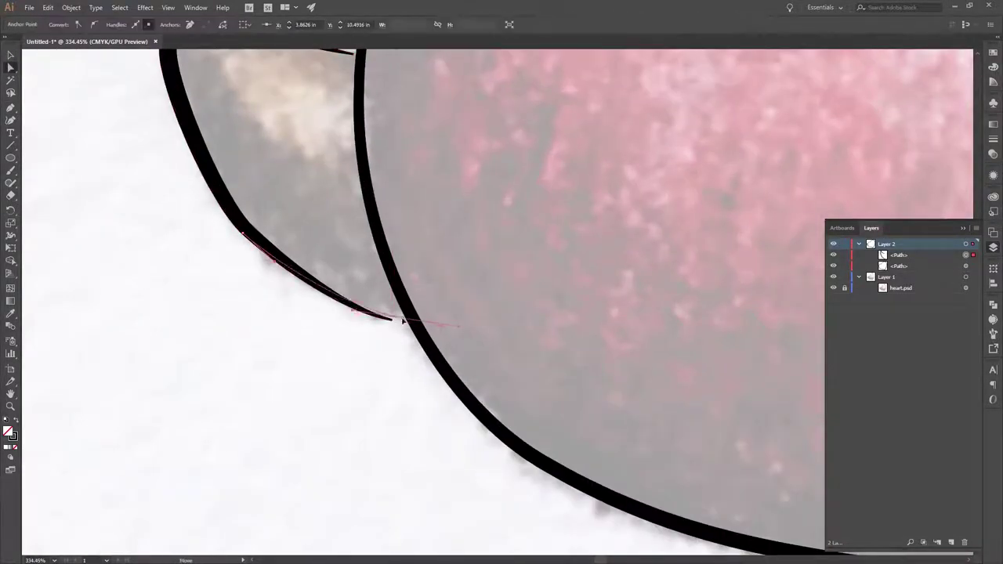
alt+scroll(347, 284, up, 3)
alt+scroll(358, 306, up, 3)
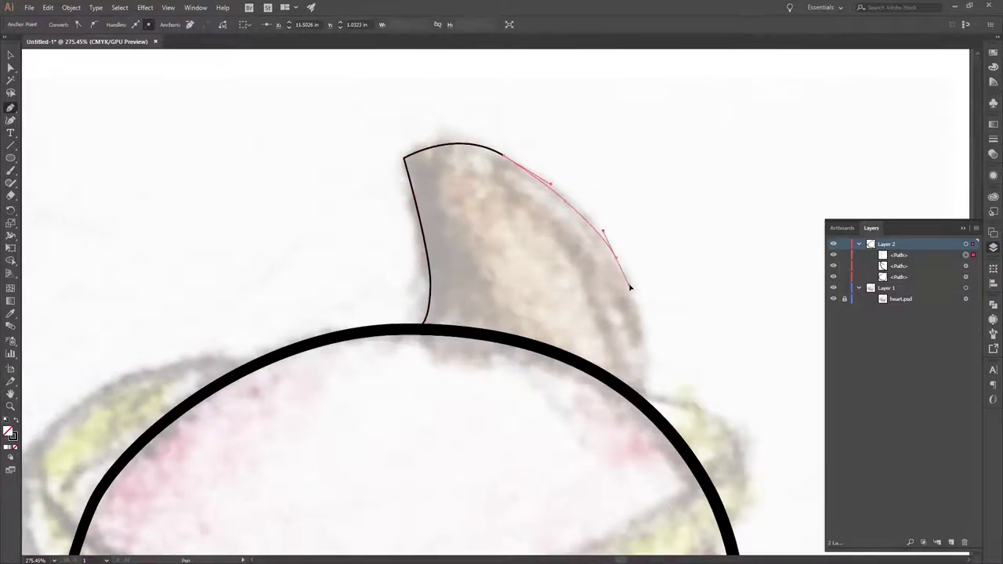
click(420, 166)
key(v)
Give the top horn a thick black outline and add an anchor on its top edge.
click(155, 24)
click(169, 175)
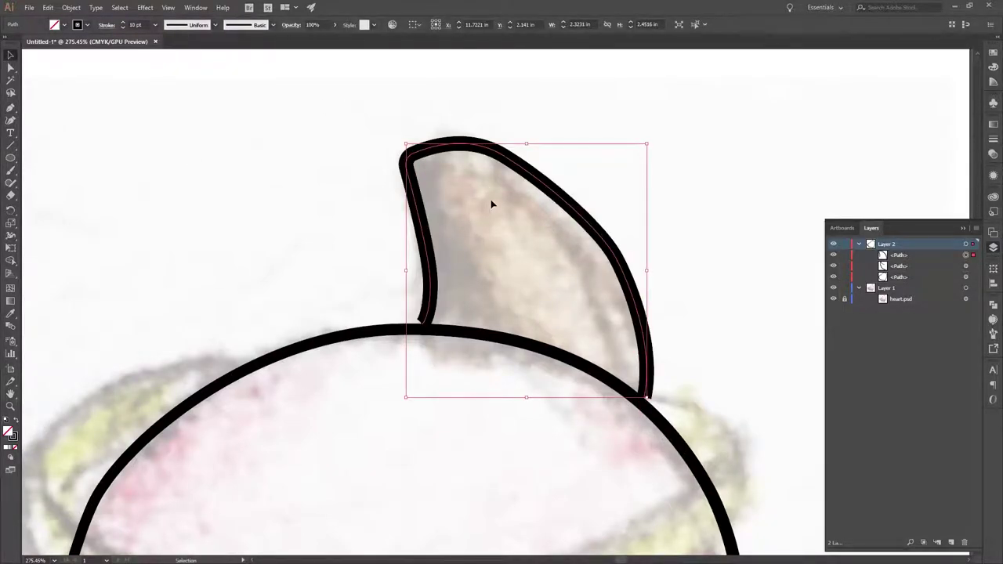
click(505, 159)
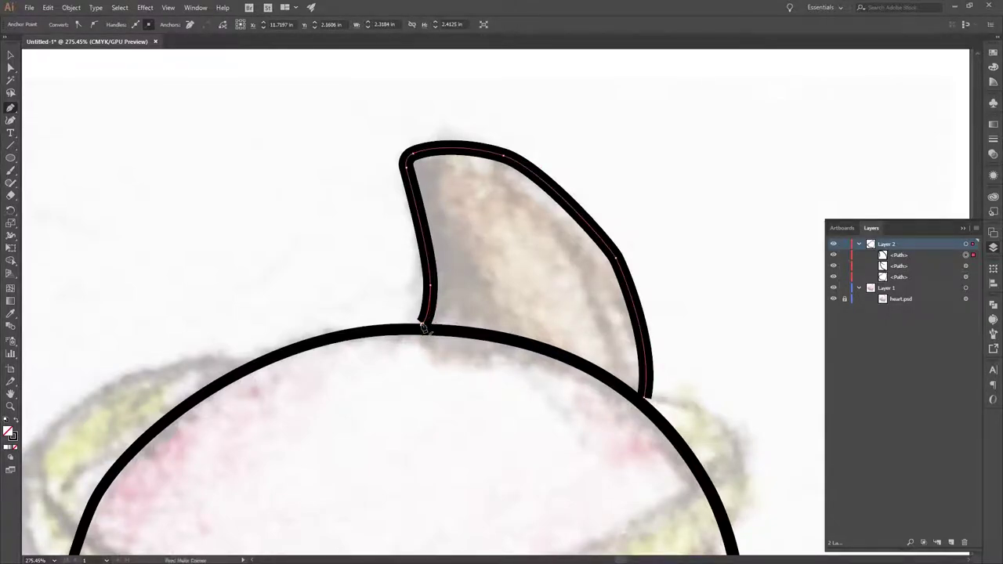
Drag the top horn's stroke width narrower at its base where it meets the heart.
scroll(435, 343, up, 5)
scroll(492, 230, down, 3)
key(v)
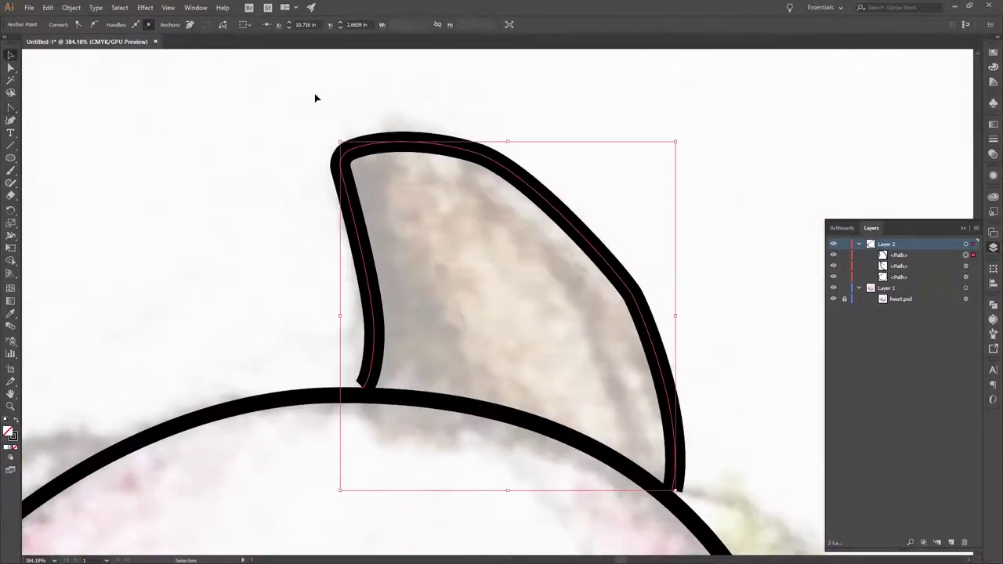
click(994, 146)
key(shift+w)
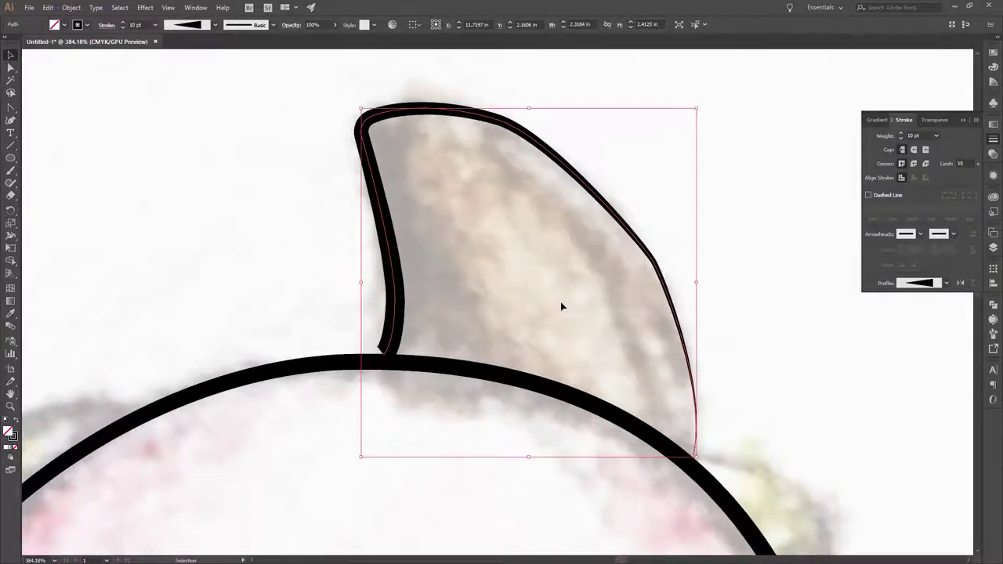
scroll(547, 316, up, 6)
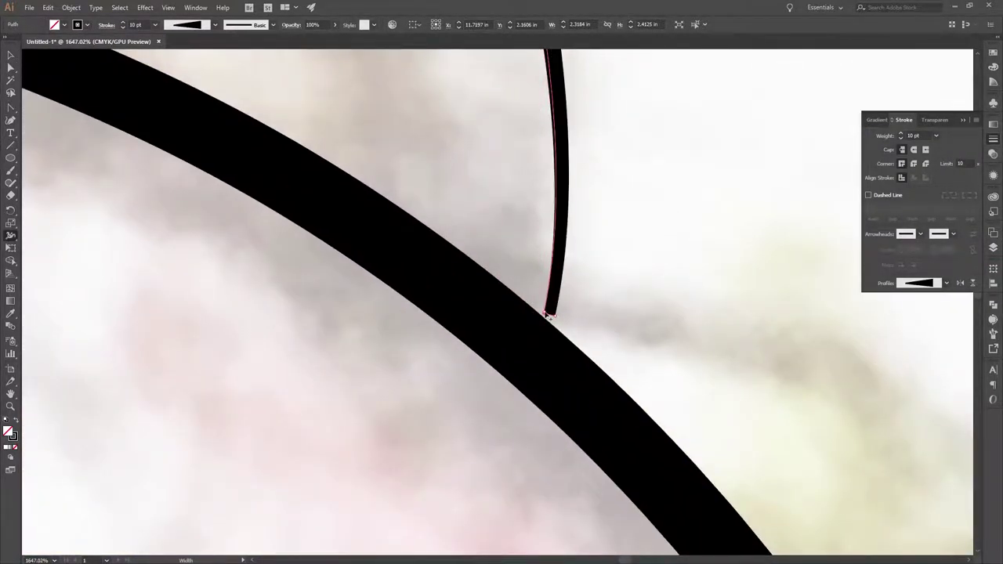
scroll(551, 313, up, 5)
drag(591, 316, 583, 250)
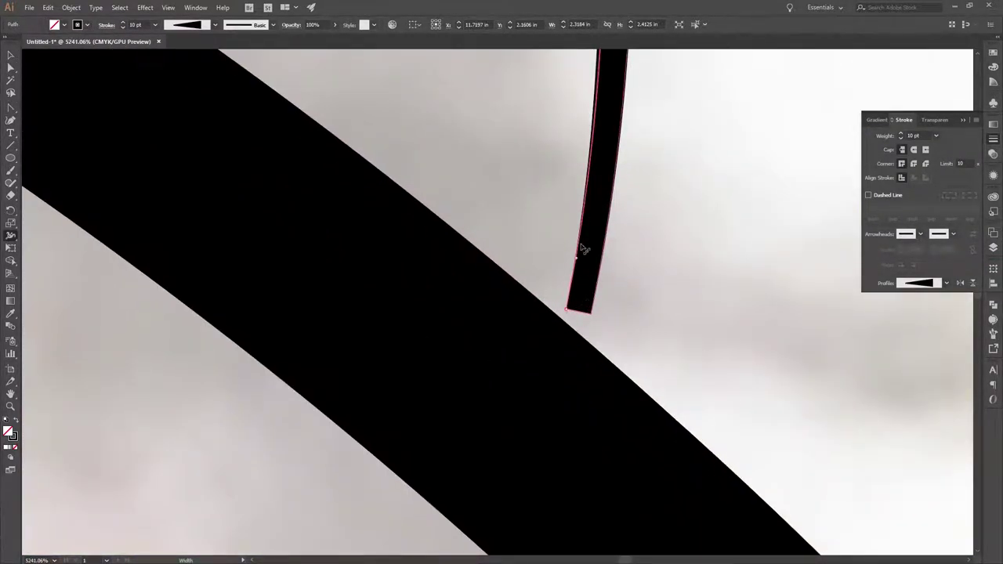
scroll(553, 280, down, 6)
scroll(479, 222, down, 6)
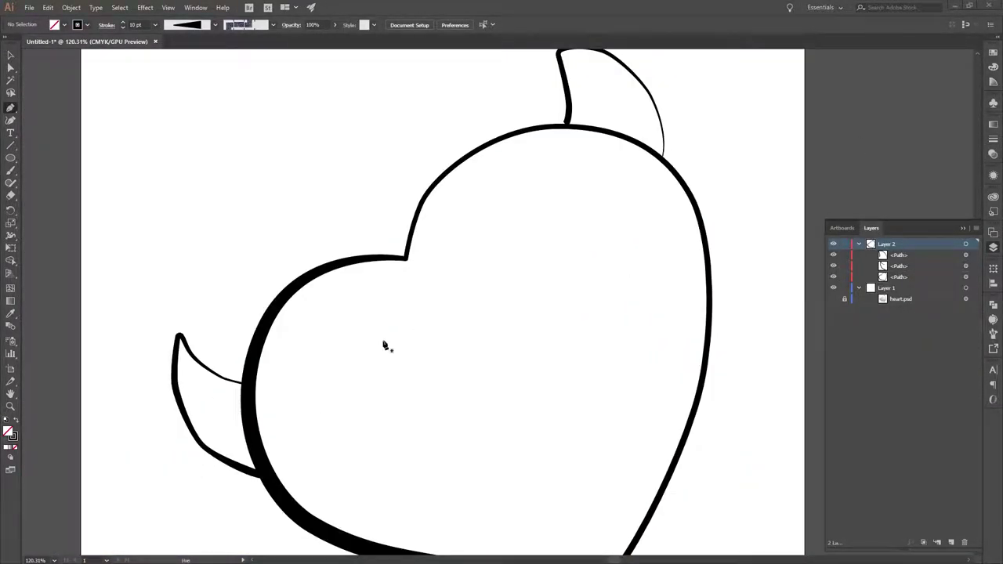
Select the top horn and bring up its stacking options to send it behind the heart.
scroll(246, 324, up, 3)
ctrl+click(258, 376)
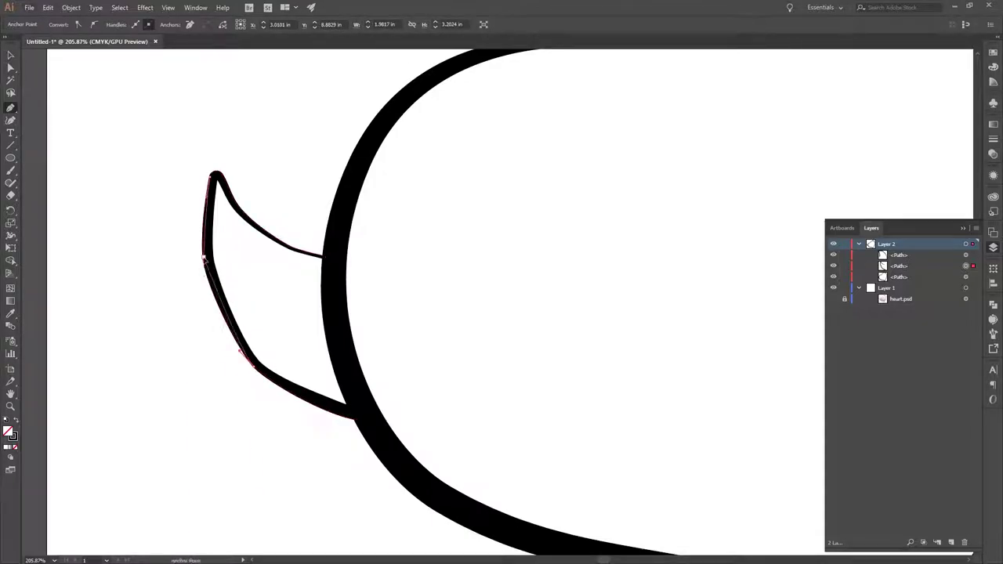
key(ctrl+0)
key(v)
click(544, 125)
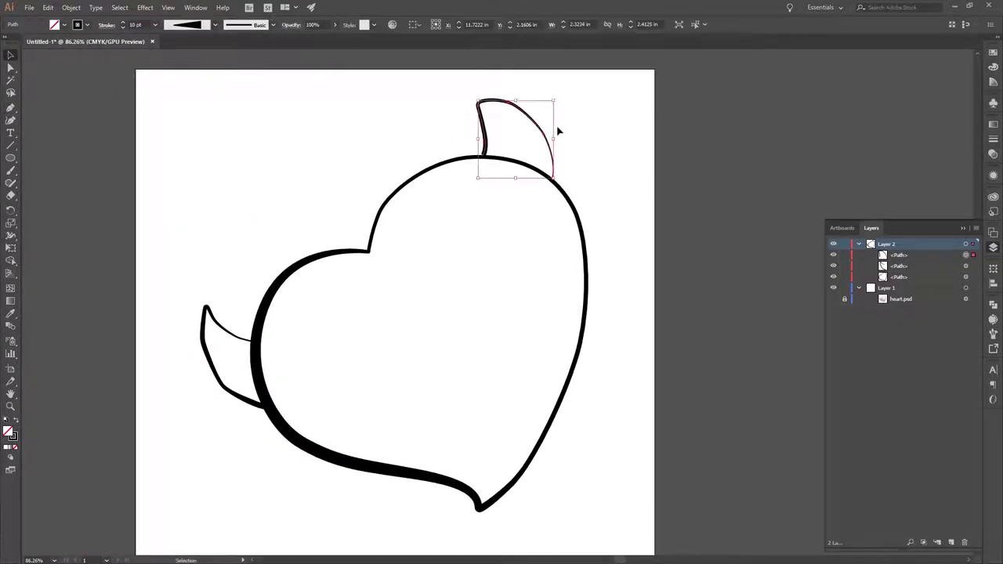
right_click(492, 137)
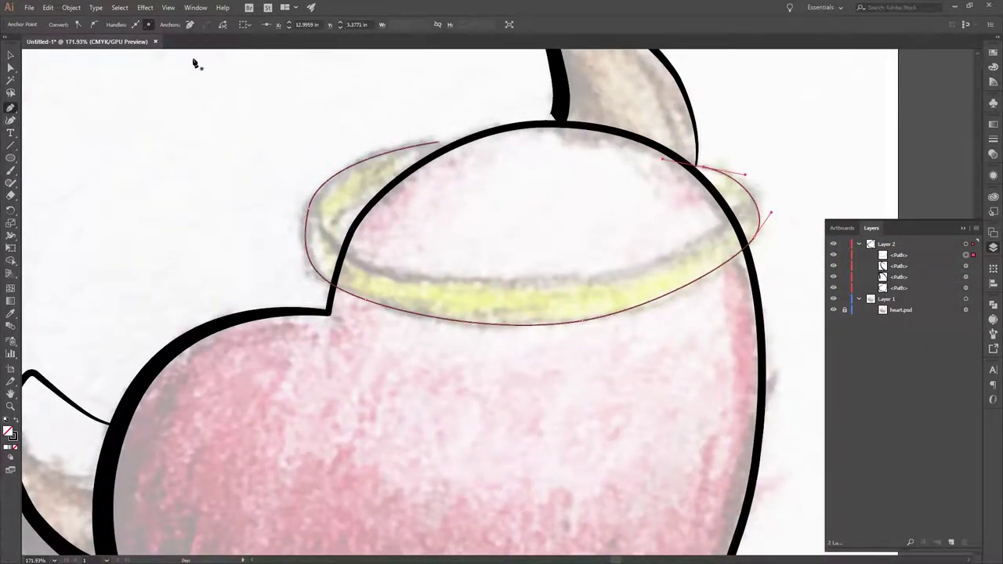
Finish the halo path and draw a curved inner rim line along the halo.
key(v)
click(135, 25)
click(629, 221)
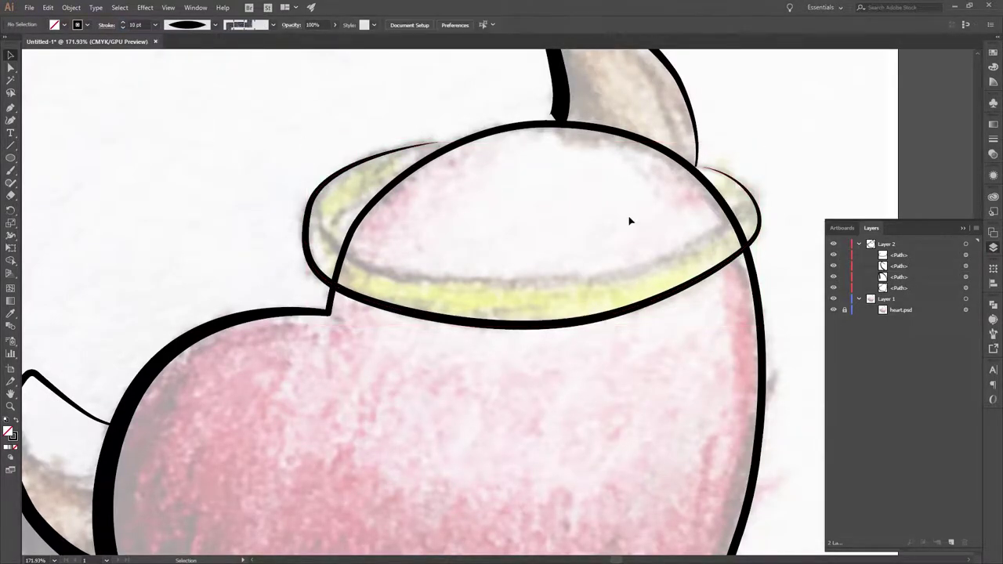
click(330, 183)
drag(657, 265, 737, 208)
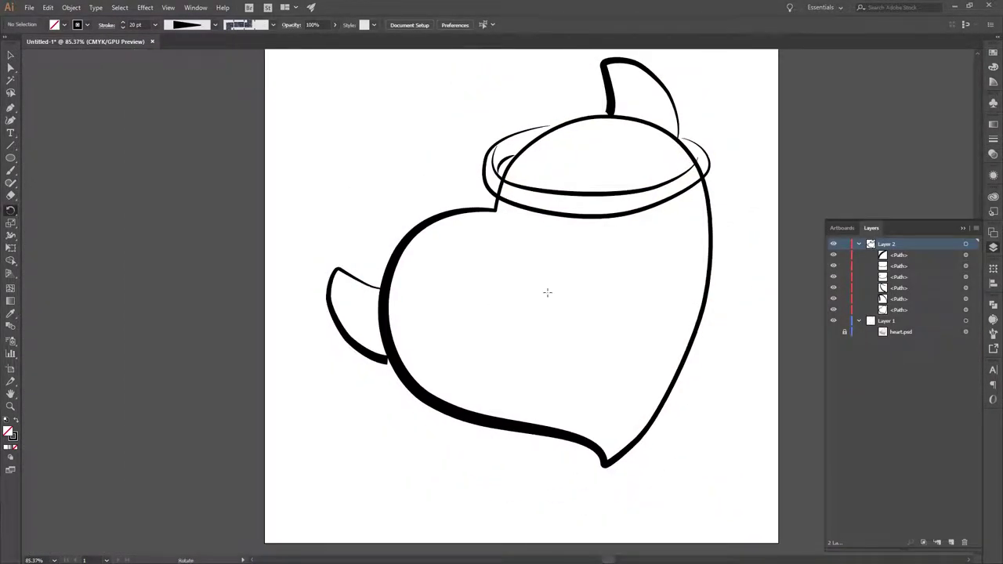
scroll(547, 292, right, 2)
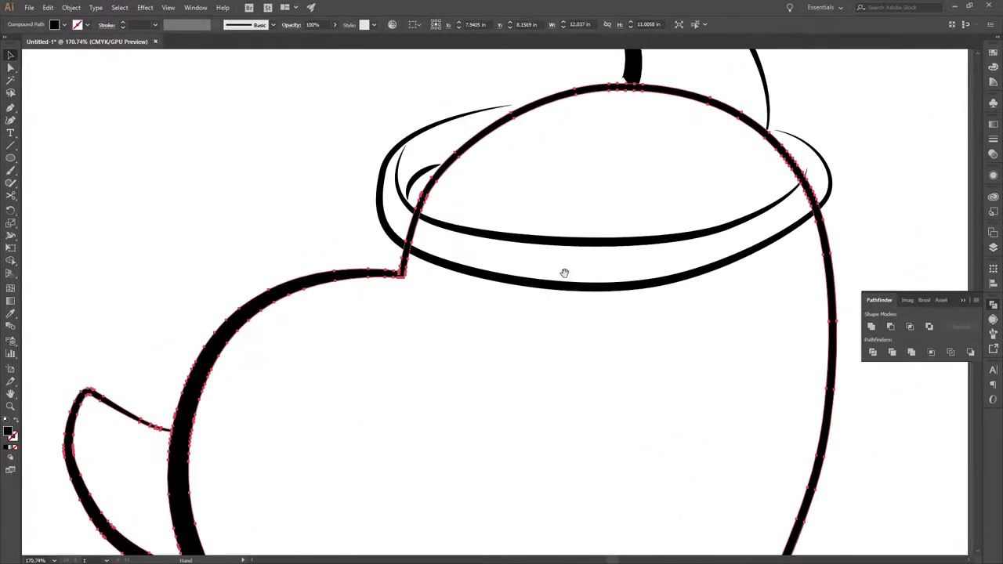
Select an anchor at the horn junction and zoom onto the spike in Outline view.
key(a)
click(416, 259)
scroll(416, 258, up, 3)
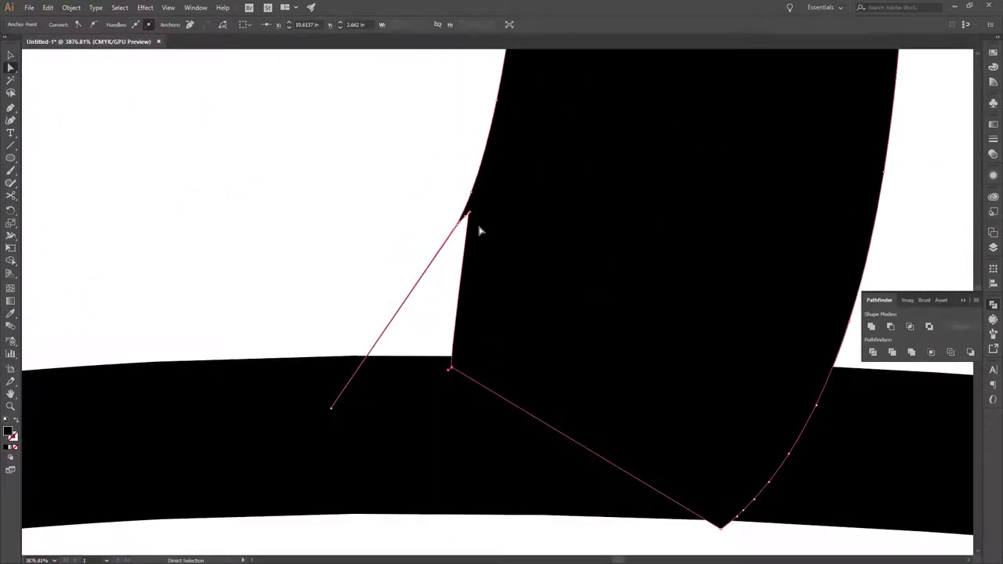
key(ctrl+y)
drag(441, 206, 640, 302)
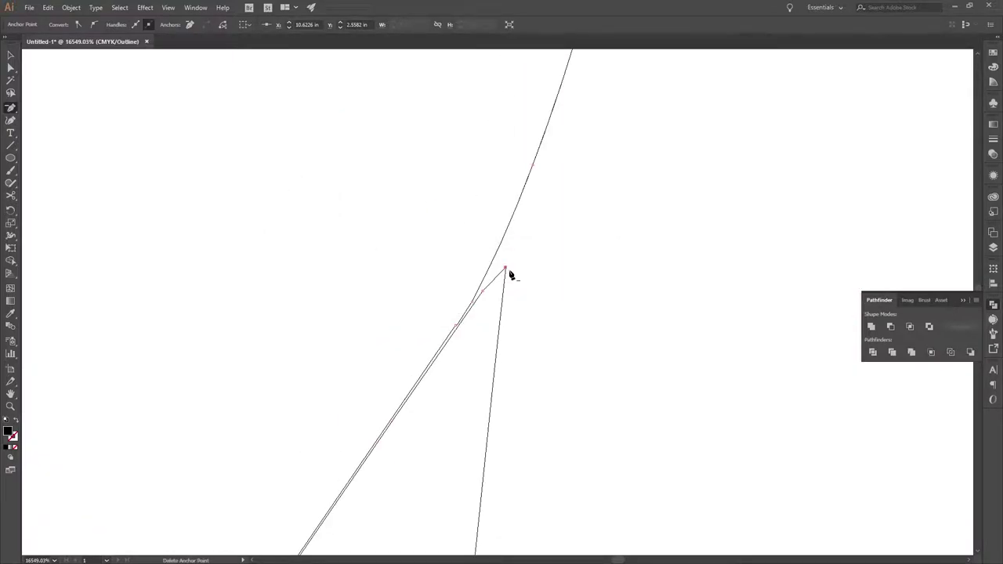
key(ctrl+y)
Select and remove the extra anchor at the spike's tip, then fit the drawing in view.
click(505, 270)
scroll(533, 364, down, 5)
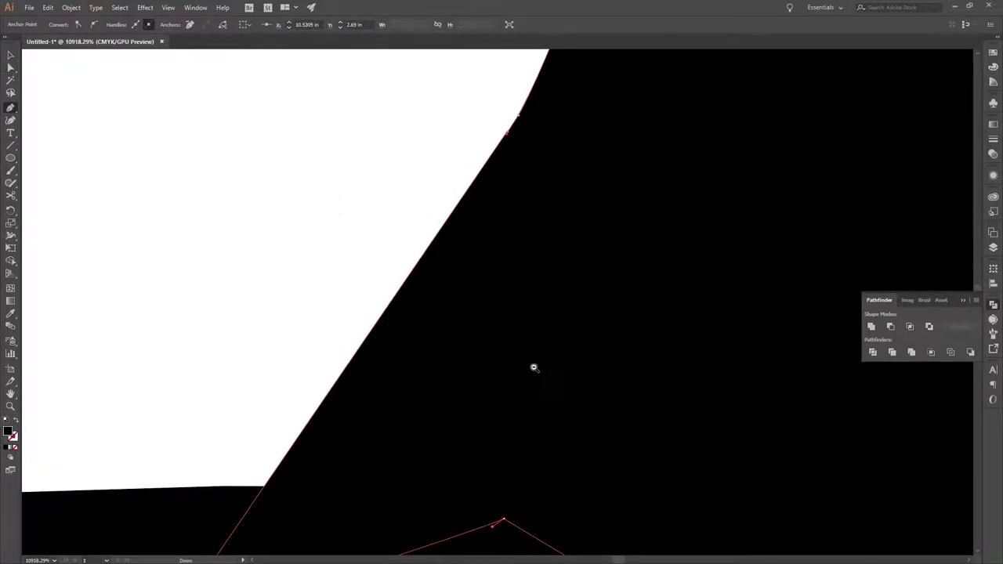
scroll(681, 415, down, 1)
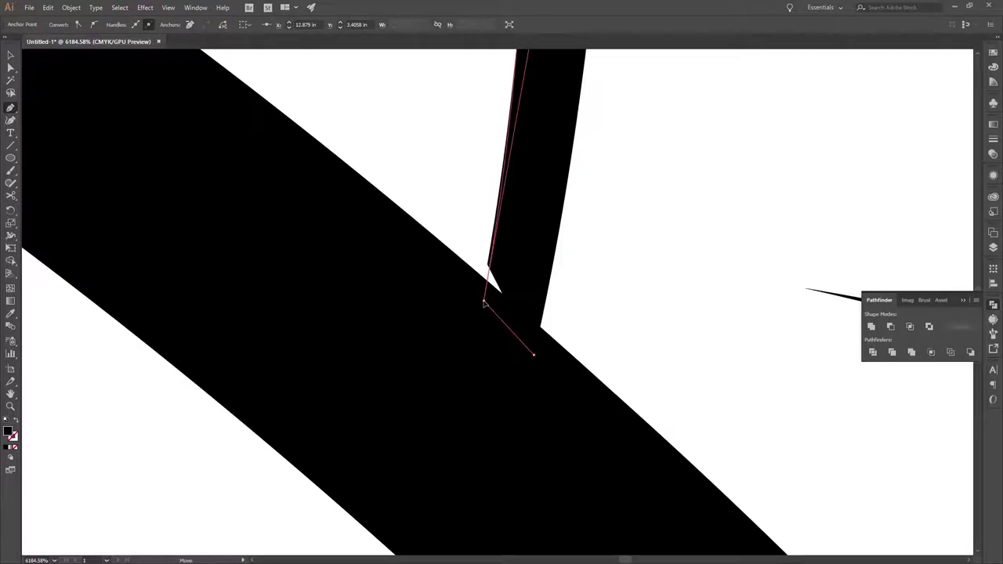
scroll(484, 302, down, 10)
key(ctrl+y)
key(ctrl+y)
scroll(583, 305, down, 3)
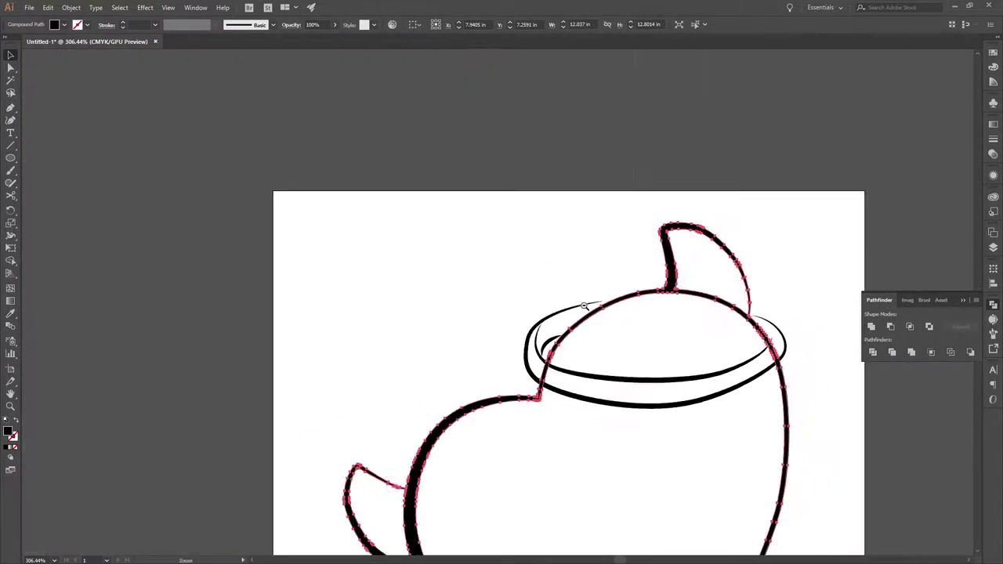
key(ctrl+0)
Simplify the outlines with curve precision raised to 100%.
click(71, 7)
click(227, 321)
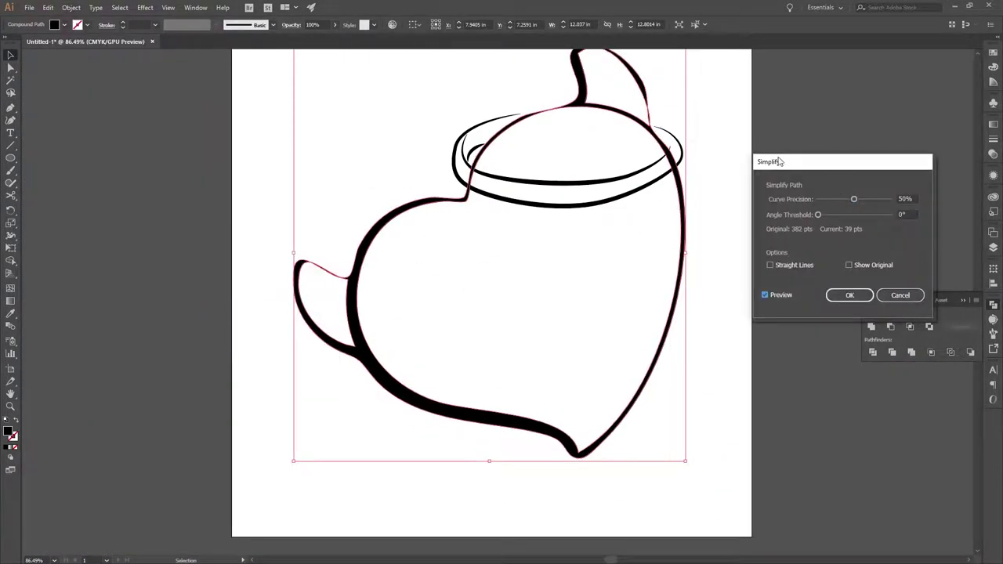
drag(853, 199, 889, 199)
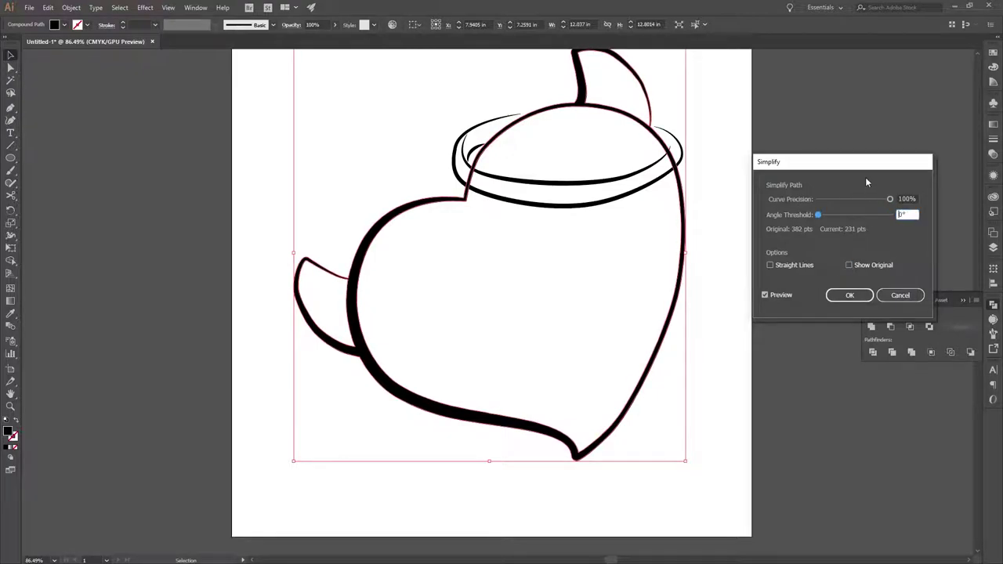
click(849, 295)
scroll(604, 329, up, 5)
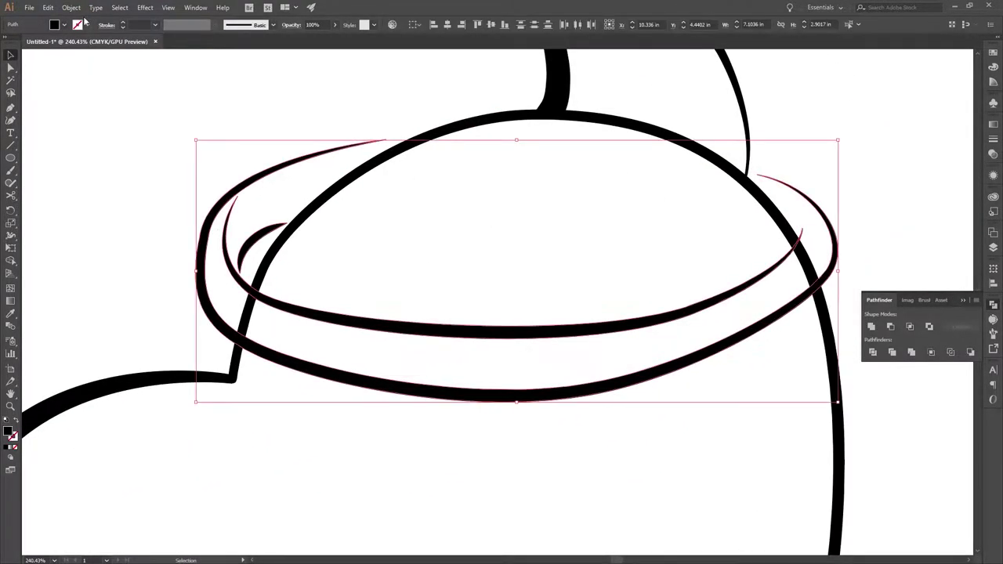
Apply the same Simplify settings to the halo path.
click(71, 7)
click(227, 321)
click(860, 298)
scroll(595, 416, down, 2)
Select all the artwork and check a small loose stroke piece in Outline view.
key(ctrl+a)
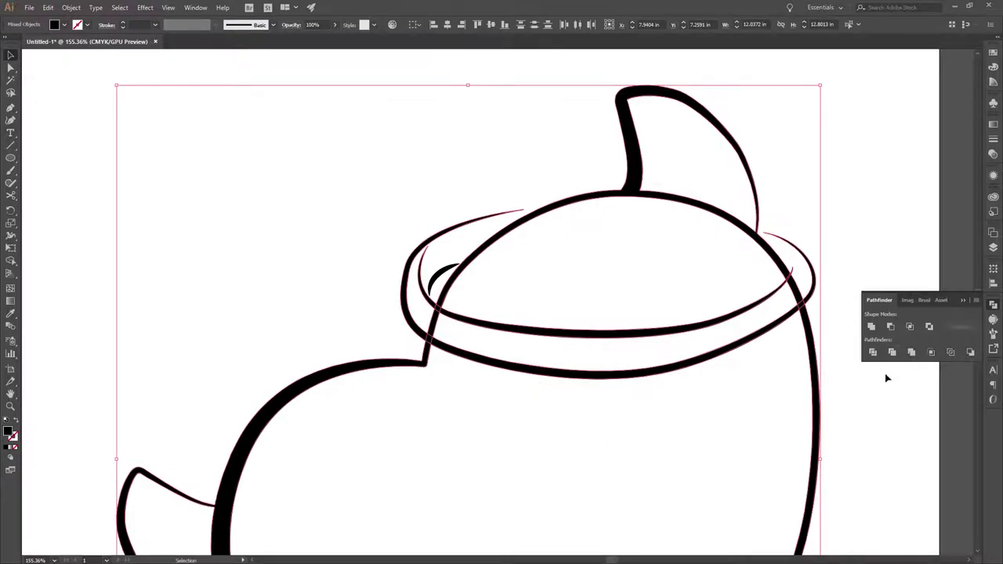
click(536, 316)
drag(441, 275, 252, 286)
key(ctrl+y)
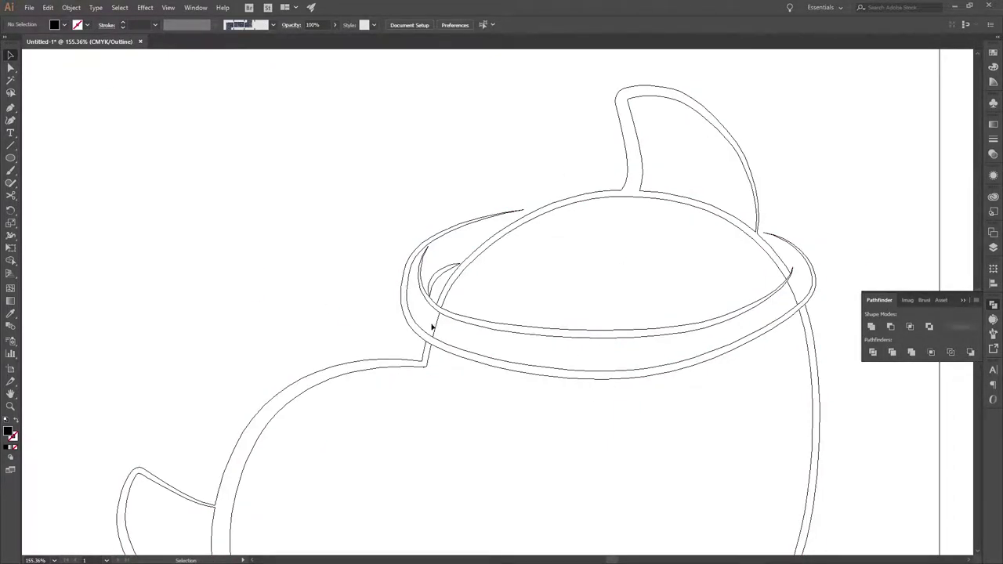
scroll(573, 324, up, 5)
key(ctrl+y)
key(ctrl+0)
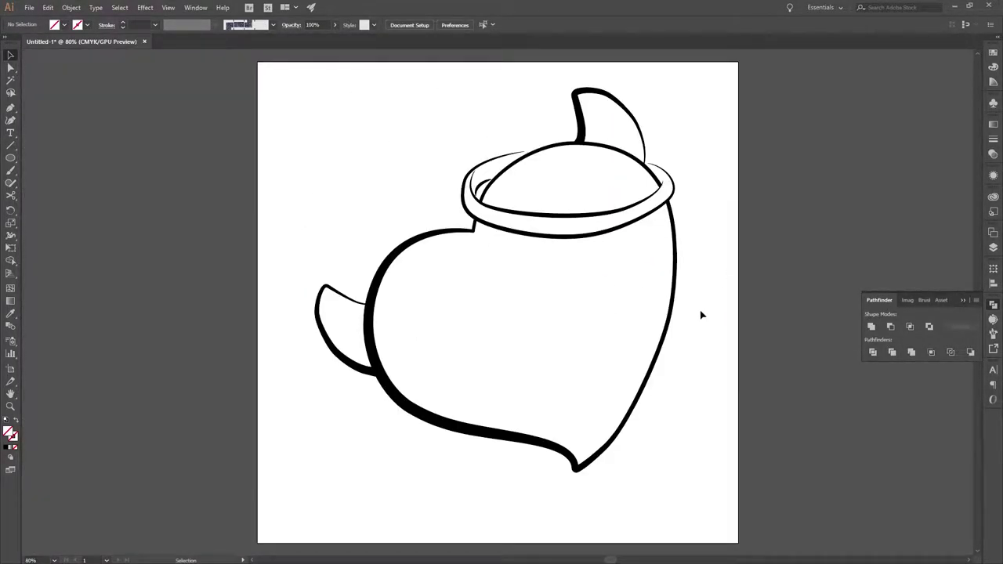
Combine all the outline paths into one compound shape with Pathfinder.
key(ctrl+a)
click(976, 300)
click(922, 342)
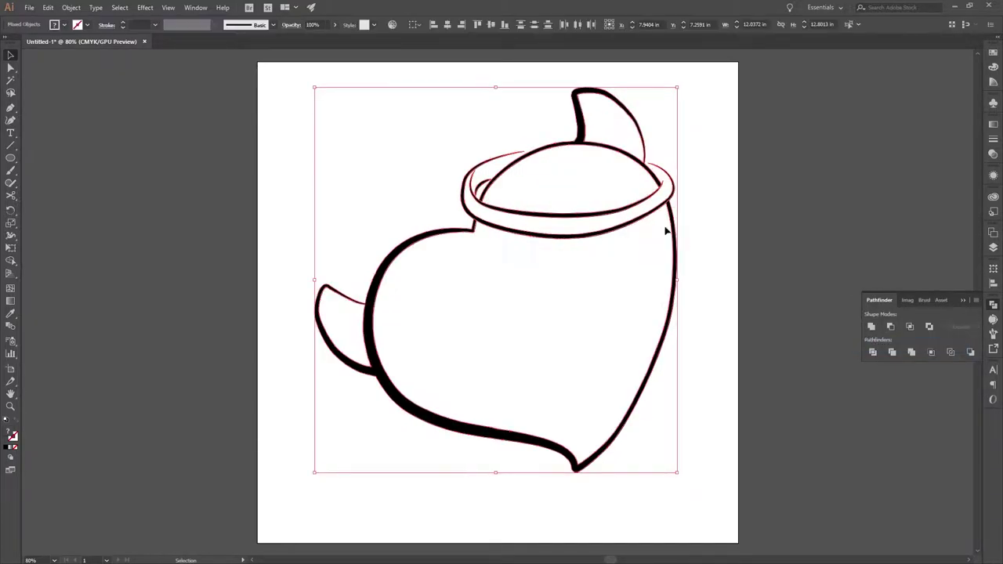
scroll(484, 246, up, 5)
key(ctrl+y)
key(ctrl+y)
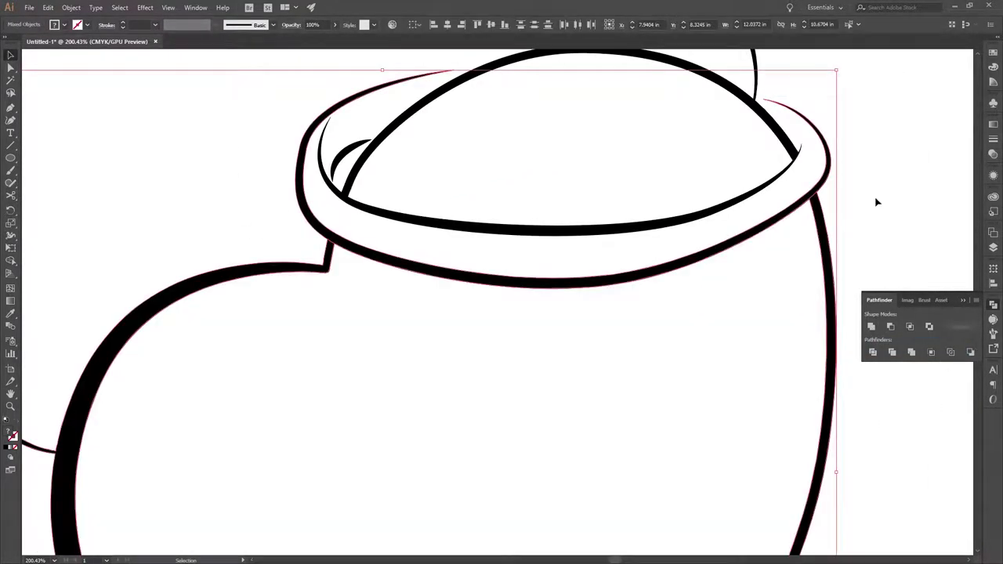
click(876, 202)
key(ctrl+y)
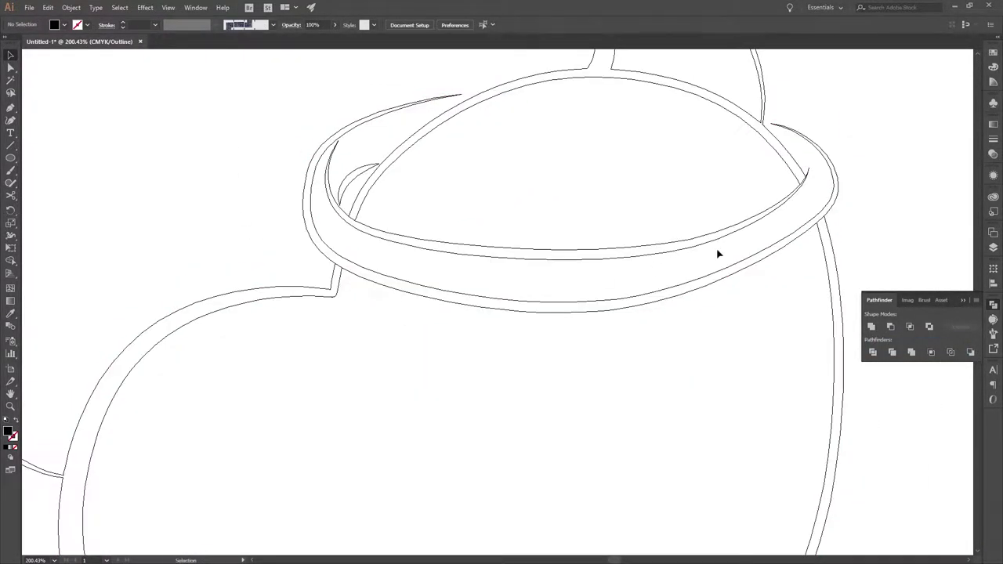
key(ctrl+y)
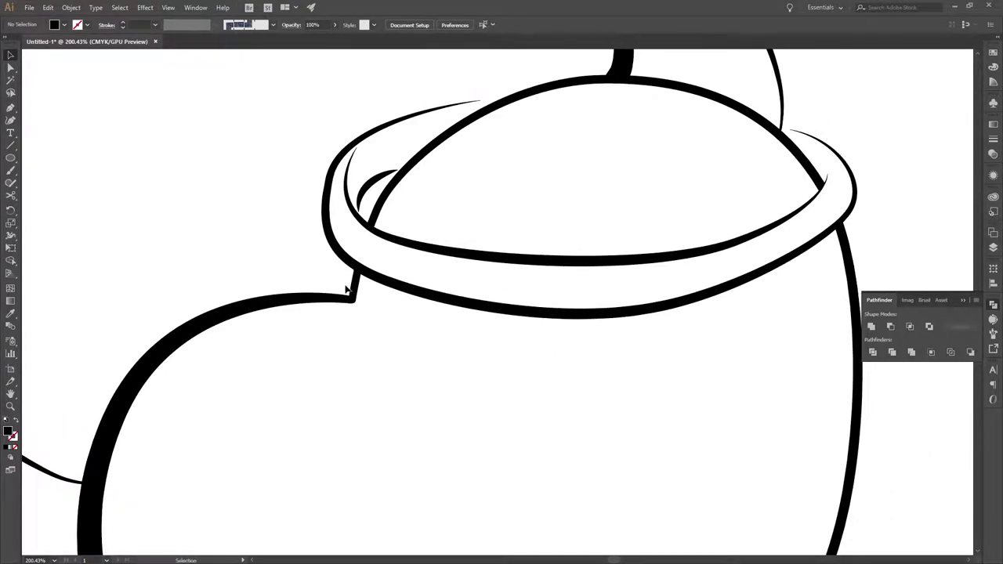
Reselect all the artwork and fit the whole artboard in view.
key(ctrl+a)
scroll(432, 235, up, 5)
key(a)
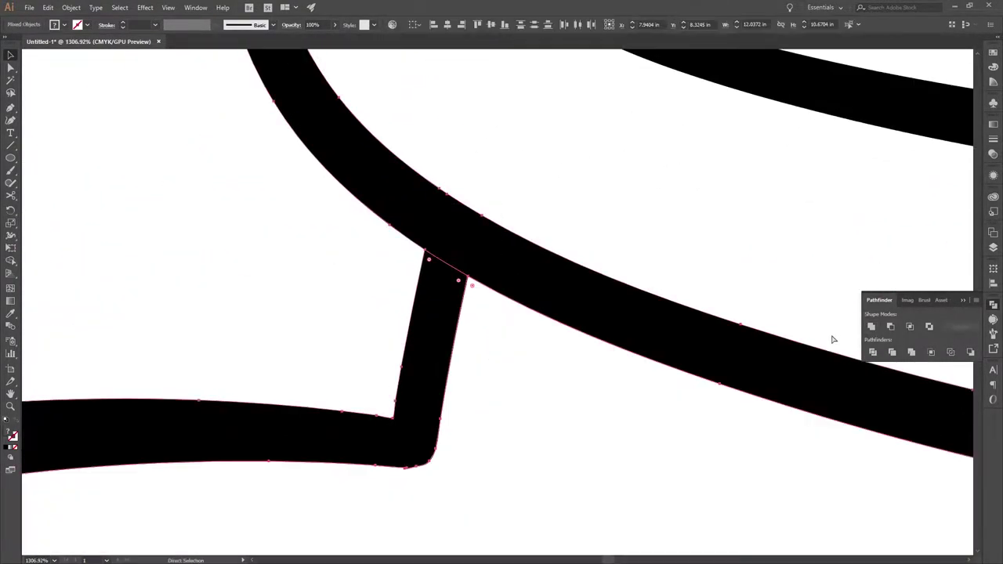
scroll(460, 291, down, 5)
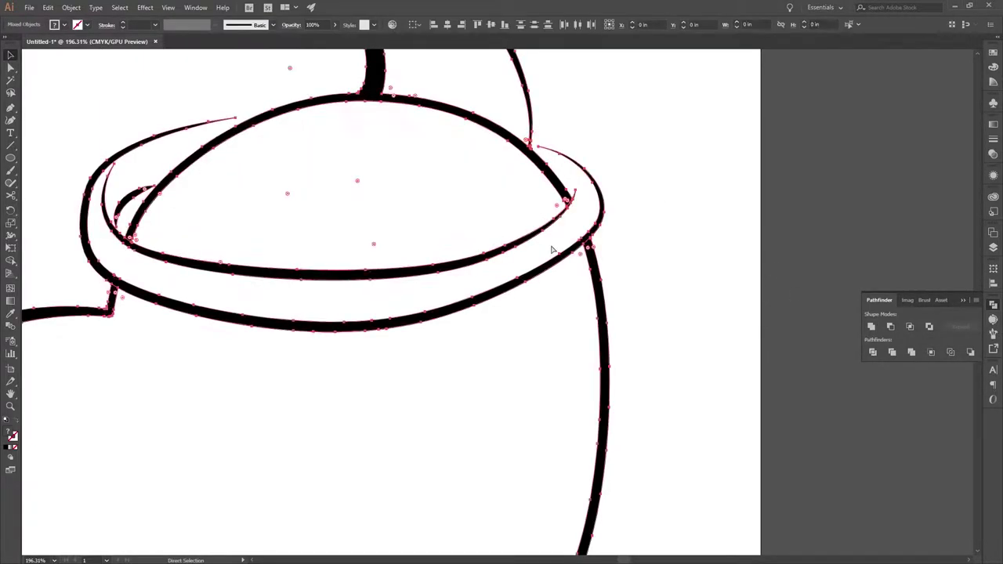
key(ctrl+0)
Make the line art a Live Paint group and fill the heart body red.
click(10, 262)
click(415, 283)
click(506, 184)
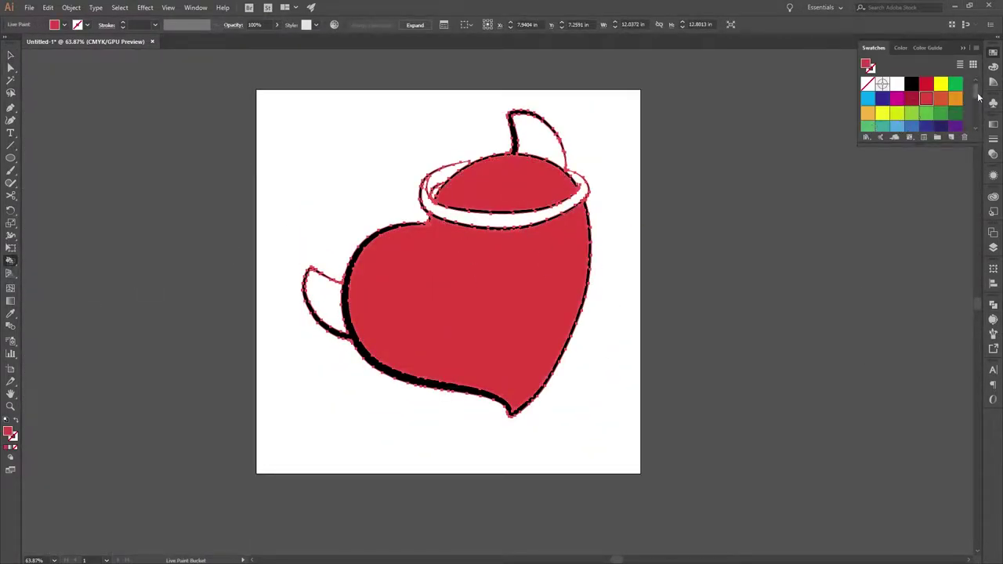
key(Left)
click(533, 137)
click(318, 302)
scroll(475, 193, up, 3)
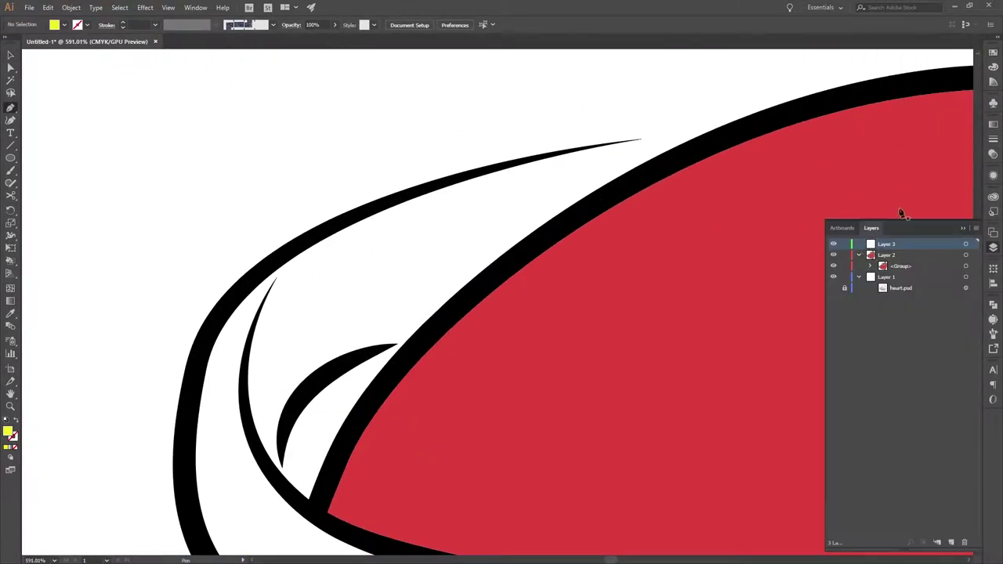
Start tracing the yellow halo shape along the rim, adding a curved point.
click(713, 147)
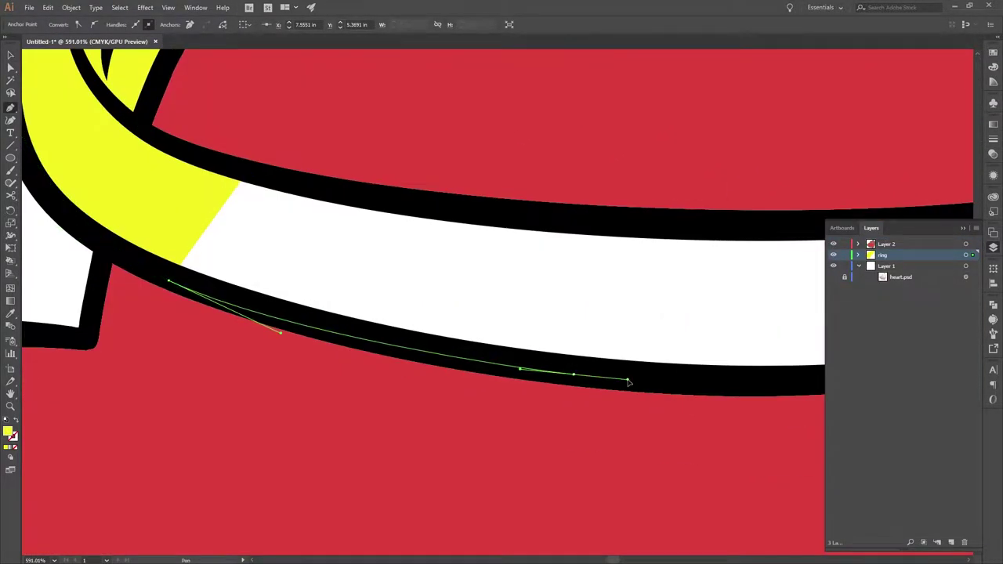
click(532, 275)
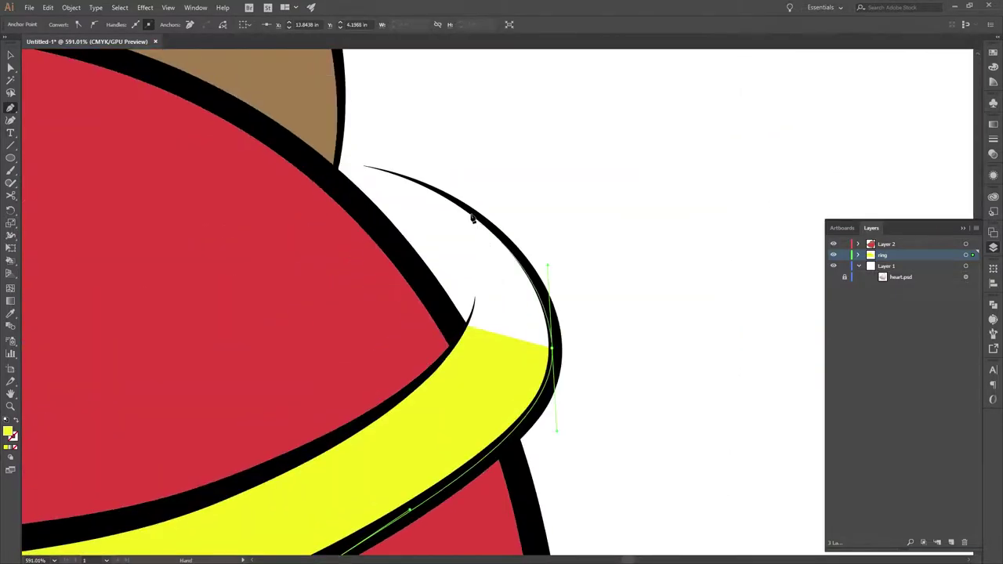
scroll(583, 386, up, 2)
drag(568, 380, 468, 395)
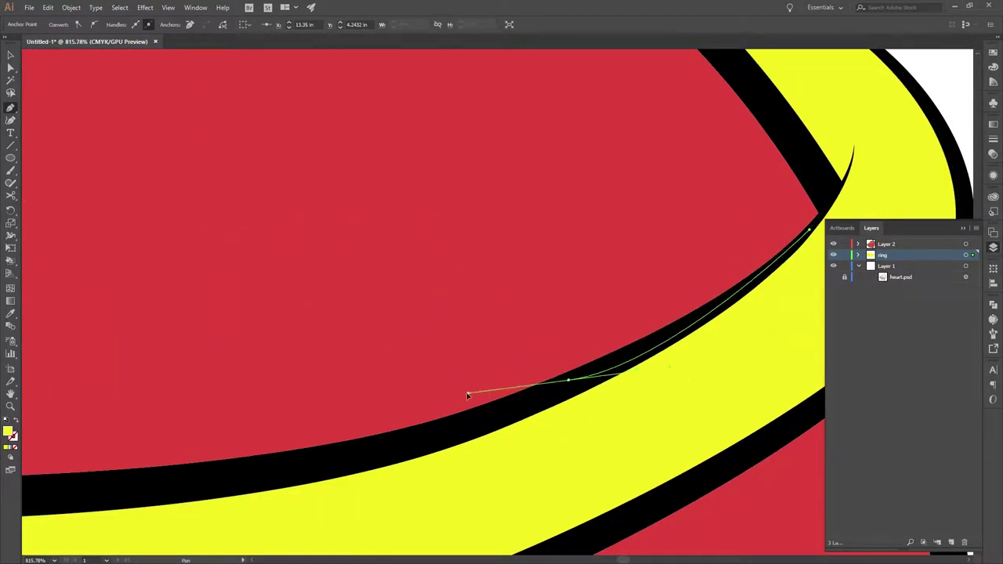
Close the halo outline into a yellow ring and fit the drawing in view.
scroll(542, 396, left, 5)
scroll(383, 361, left, 10)
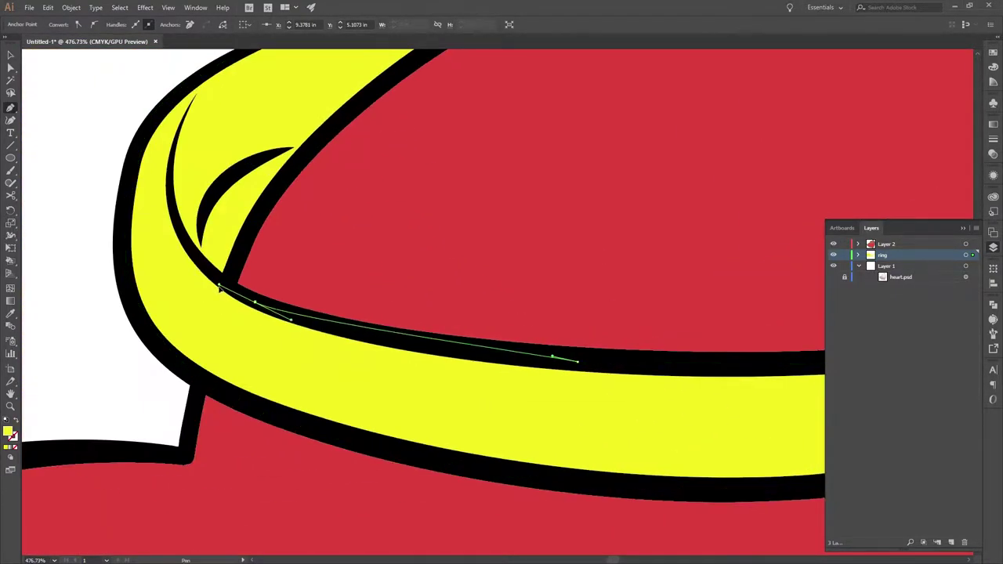
scroll(224, 286, up, 3)
scroll(225, 148, down, 5)
scroll(188, 258, left, 3)
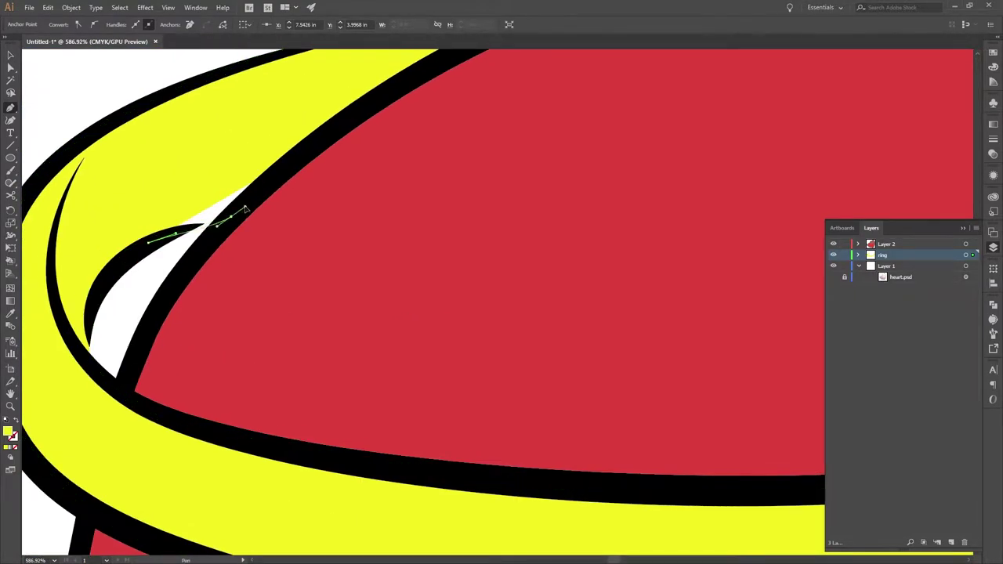
scroll(161, 342, up, 2)
click(439, 157)
key(ctrl+0)
key(v)
scroll(542, 330, up, 3)
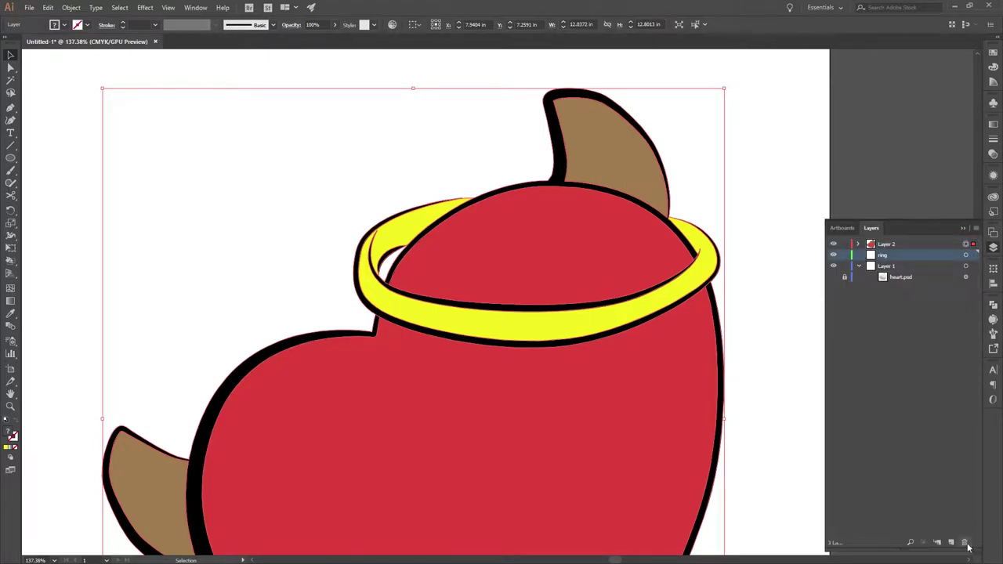
Expand Layer 2's path list and zoom in on the selected lower-left horn.
key(ctrl+shift+g)
key(ctrl+y)
key(ctrl+y)
click(742, 201)
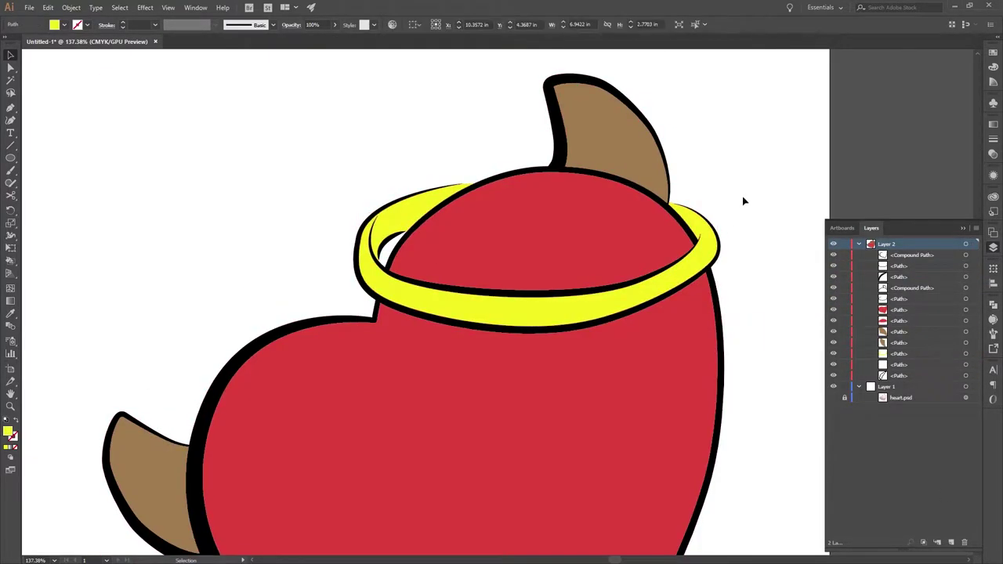
scroll(366, 493, up, 3)
drag(366, 493, 488, 362)
click(341, 320)
drag(235, 218, 328, 274)
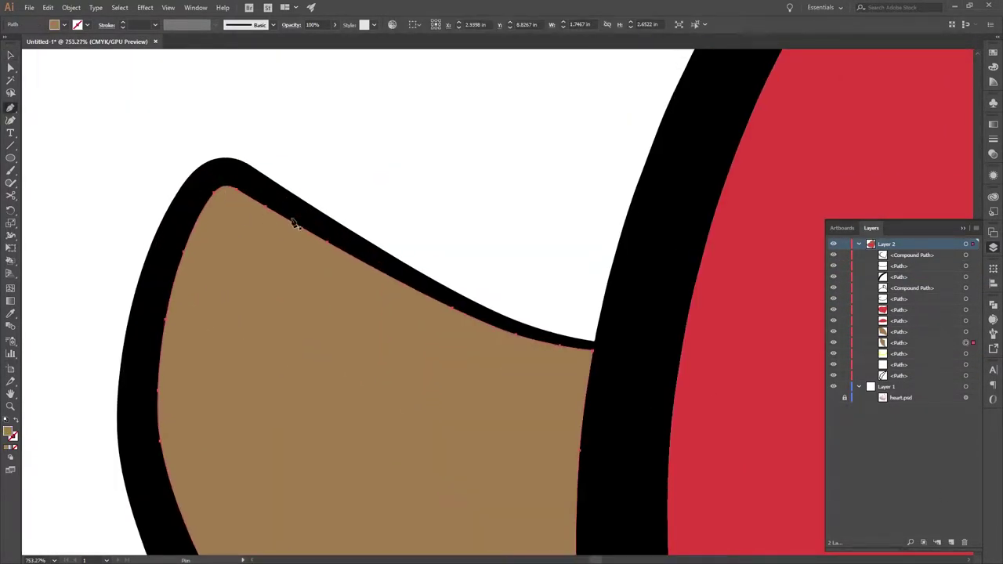
scroll(480, 296, down, 2)
scroll(480, 296, right, 2)
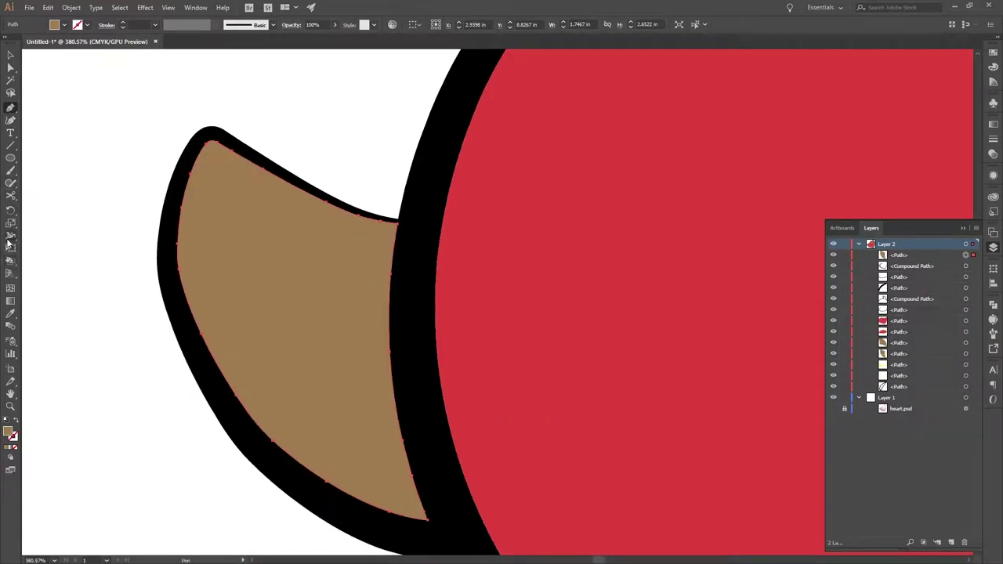
Cut the lower-left horn in two with the Knife tool and darken its lower piece.
click(10, 196)
click(610, 305)
click(609, 305)
click(993, 81)
click(922, 112)
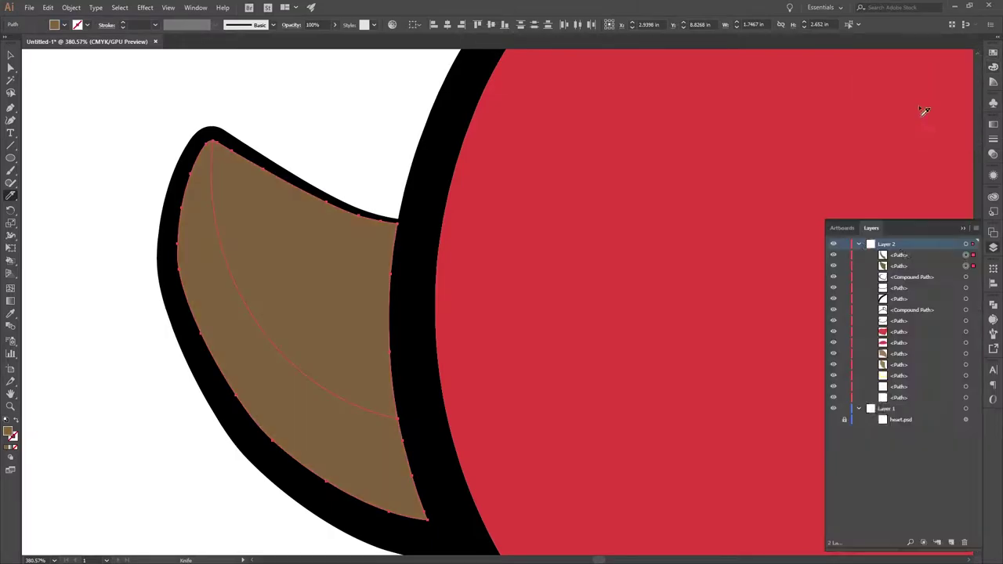
key(ctrl+shift+a)
Cut the top horn in two and give one piece the darker brown.
scroll(561, 286, down, 5)
scroll(575, 228, up, 2)
scroll(470, 132, up, 2)
click(470, 131)
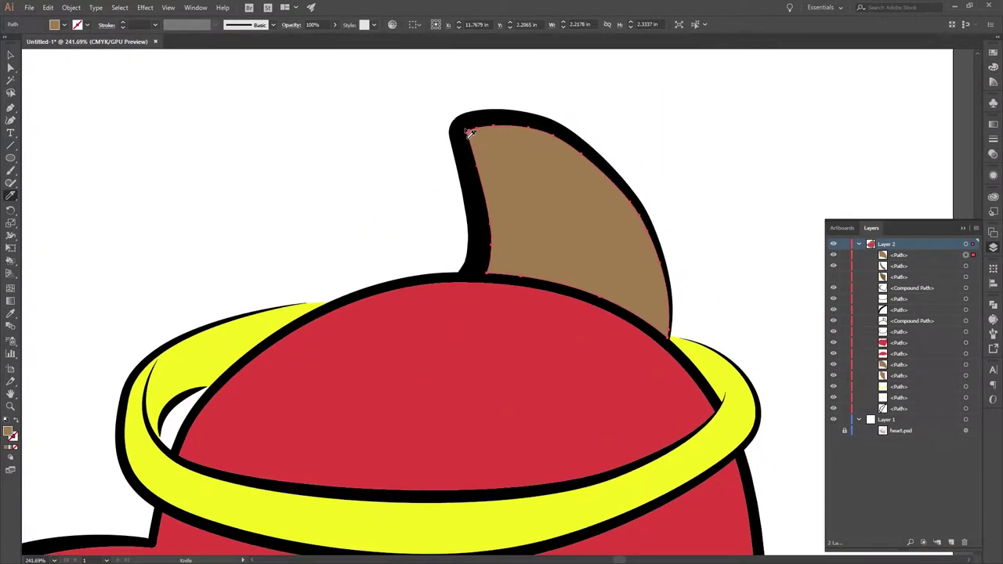
click(597, 309)
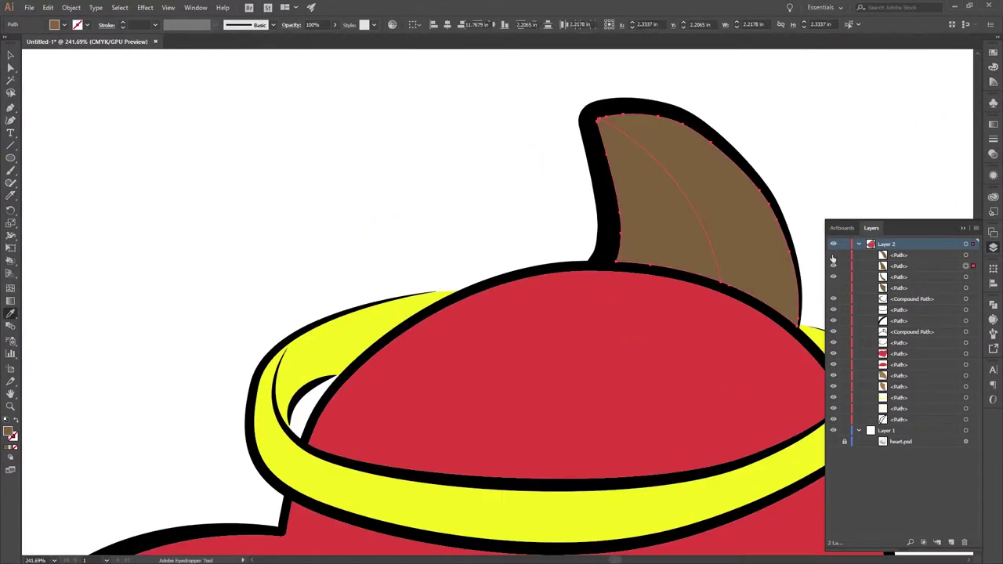
Merge the selected shading paths and delete the leftover empty paths.
scroll(734, 246, down, 5)
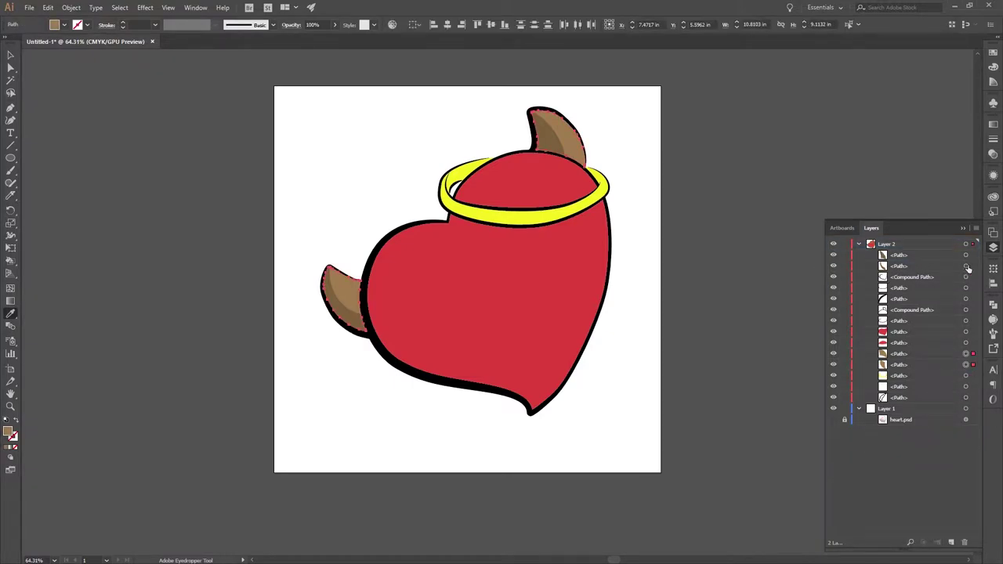
click(896, 355)
scroll(535, 153, up, 5)
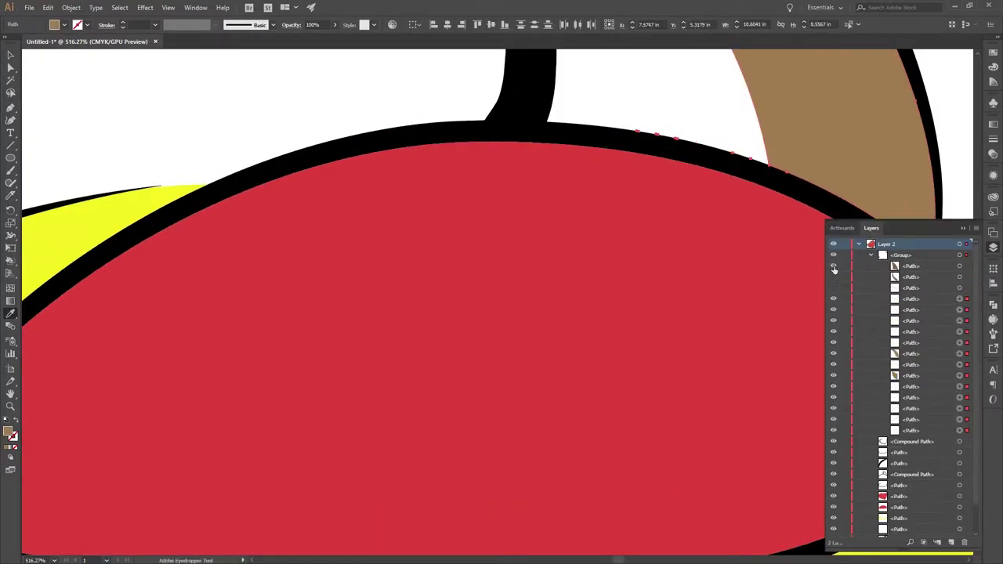
scroll(397, 264, down, 2)
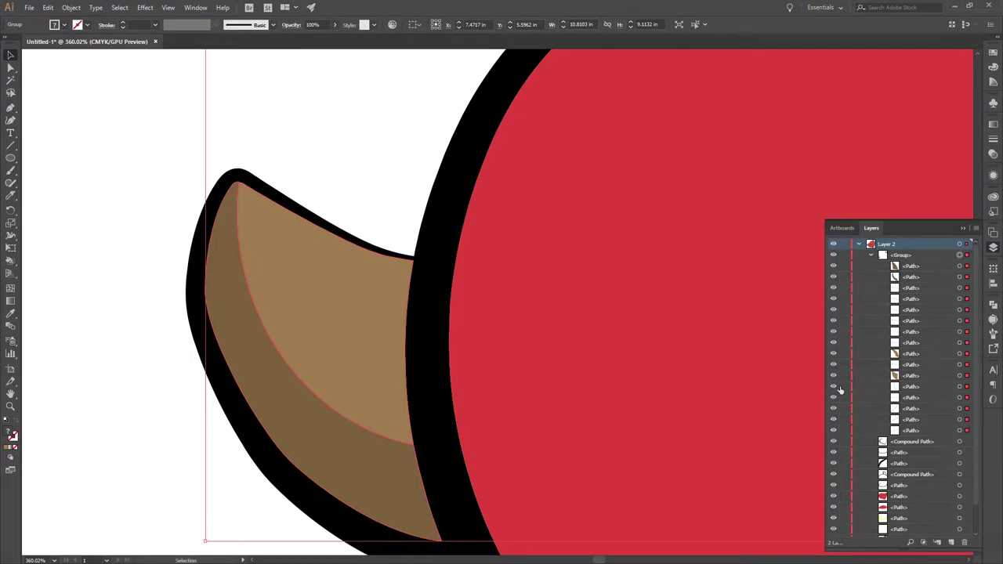
click(965, 366)
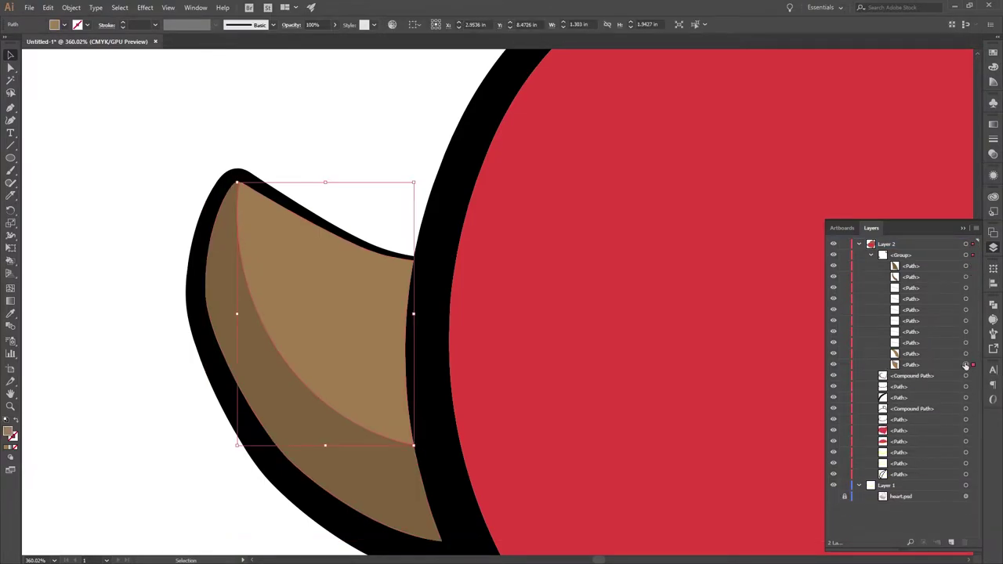
key(Delete)
Fit the whole drawing in view and delete the stray object over the heart.
key(ctrl+0)
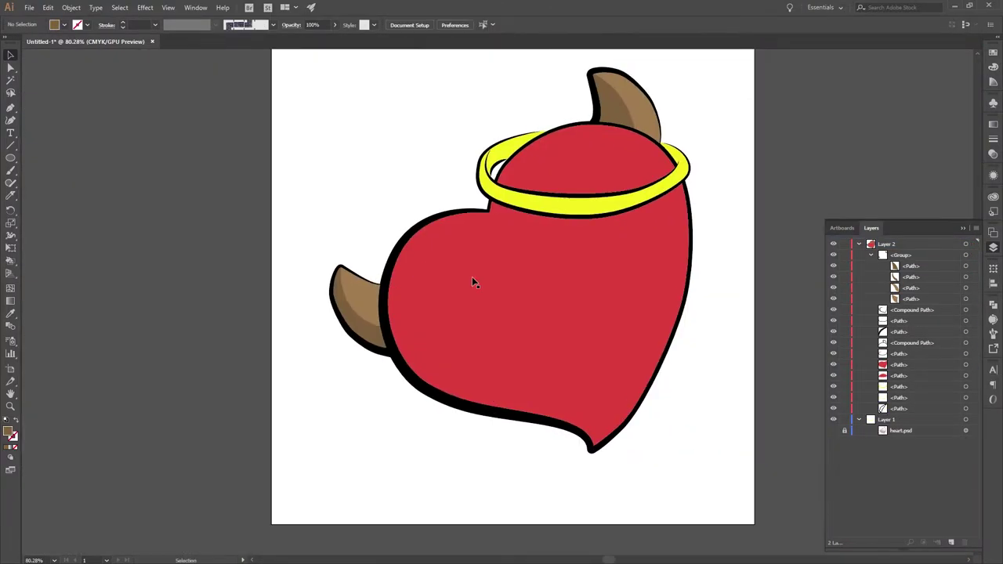
click(473, 282)
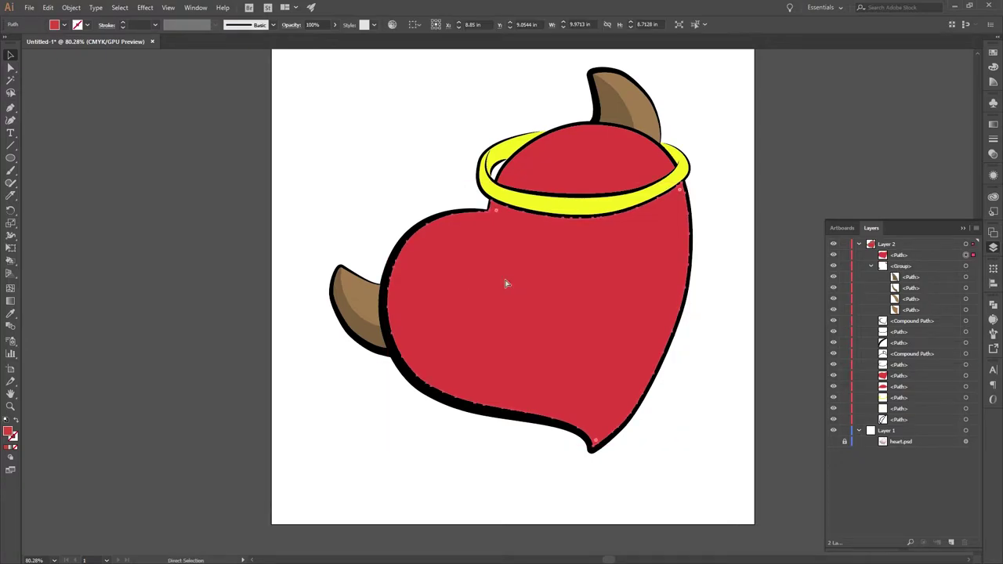
key(Delete)
Knife-cut the heart body from its left side to lower right, darkening the lower piece's red.
click(686, 189)
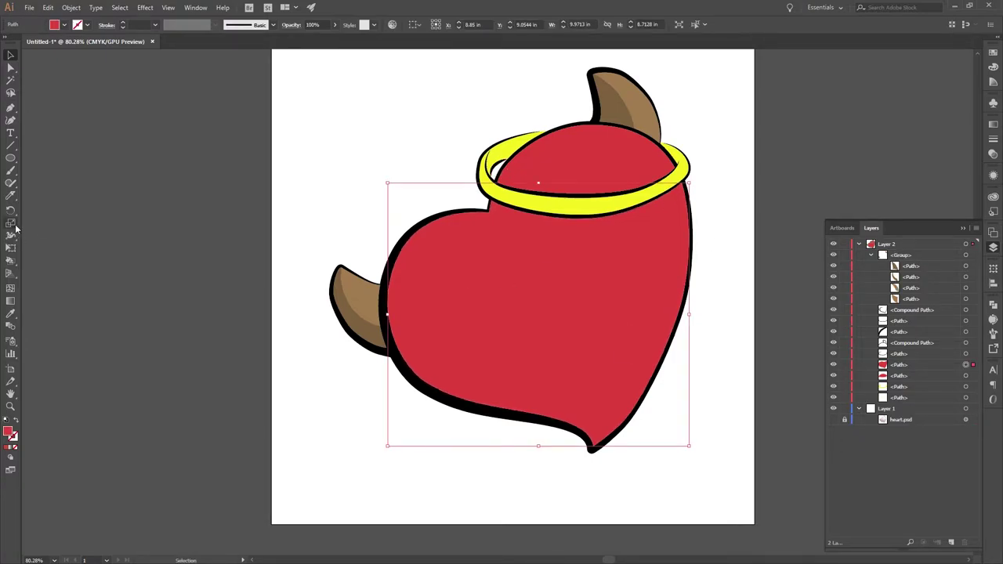
drag(11, 195, 54, 222)
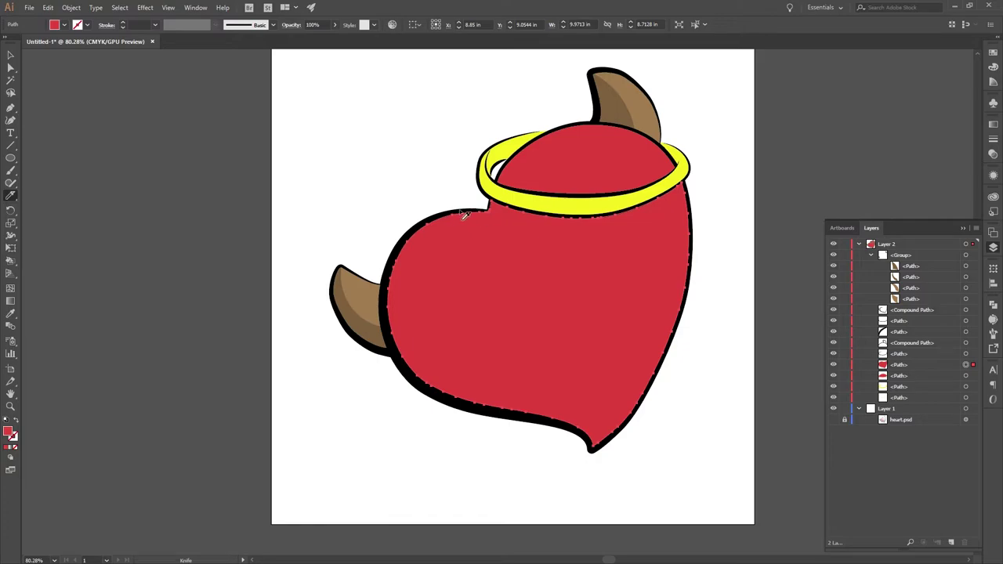
drag(428, 302, 631, 388)
click(993, 66)
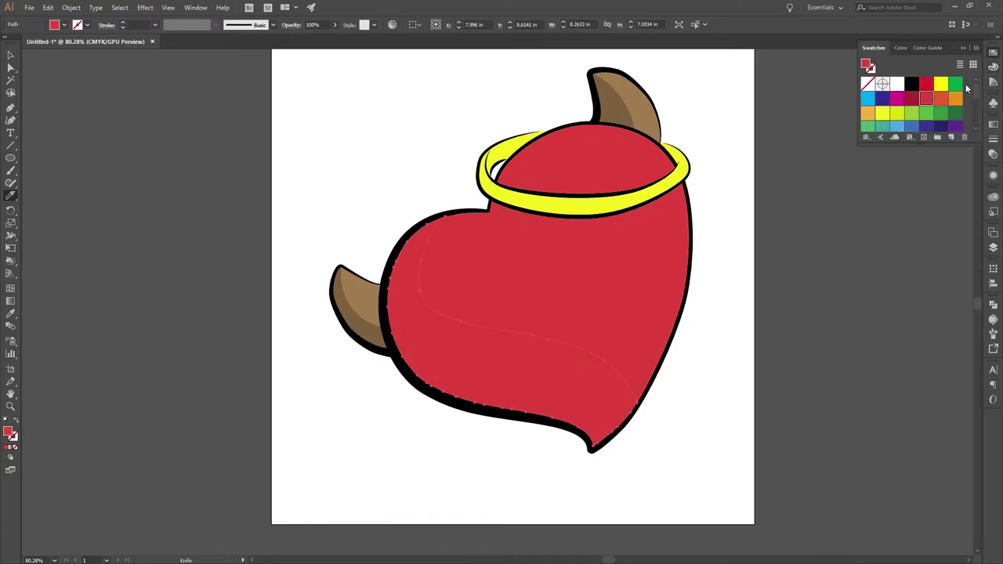
click(900, 48)
drag(901, 106, 921, 106)
Deselect all, select the upper red heart piece, and return to the Knife tool.
key(v)
key(ctrl+shift+a)
click(665, 298)
click(11, 202)
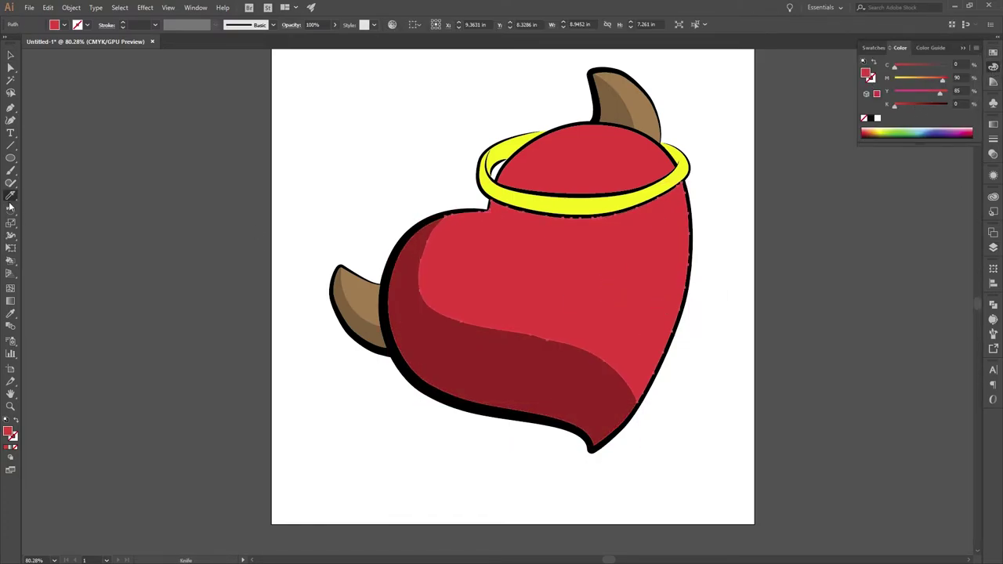